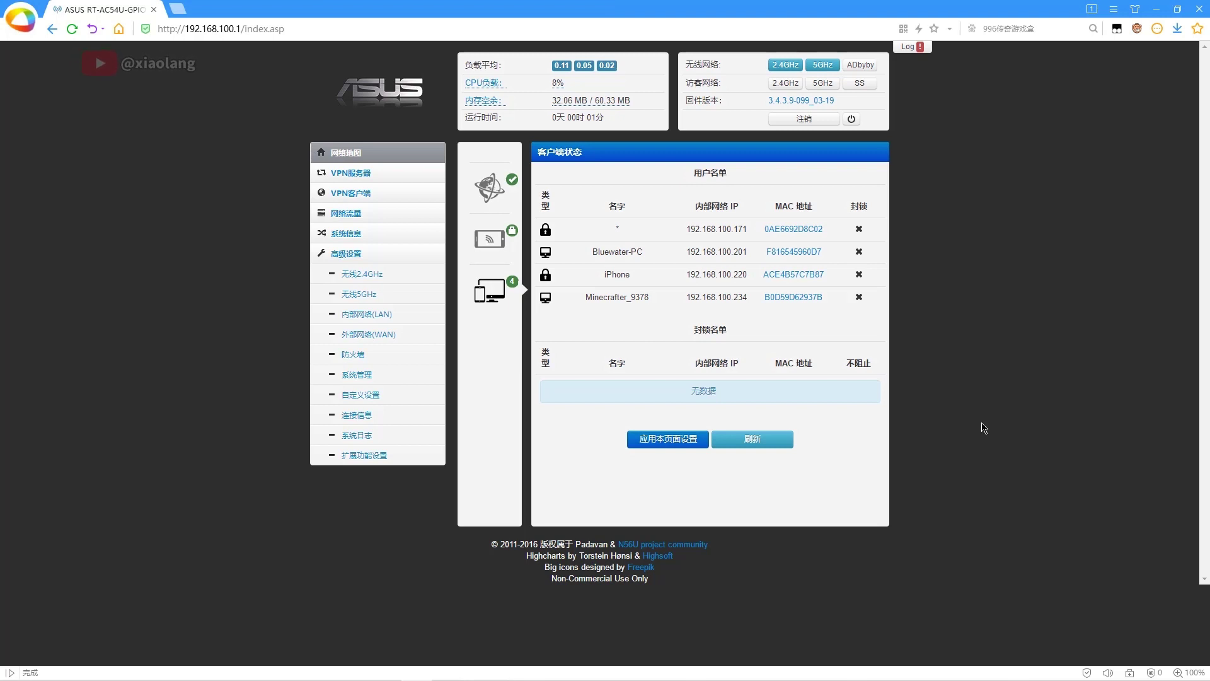
Under 系统管理 > 服务, keep 启用SSH服务器 set to 是.
mouse_move(600, 251)
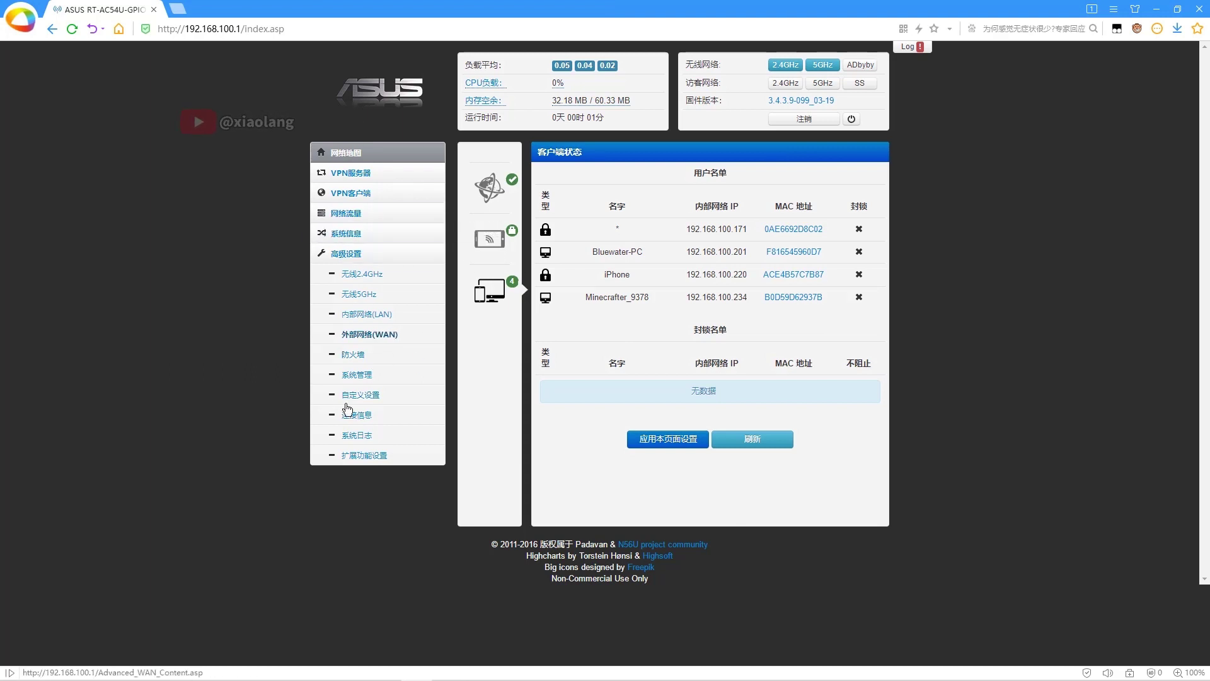
click(357, 376)
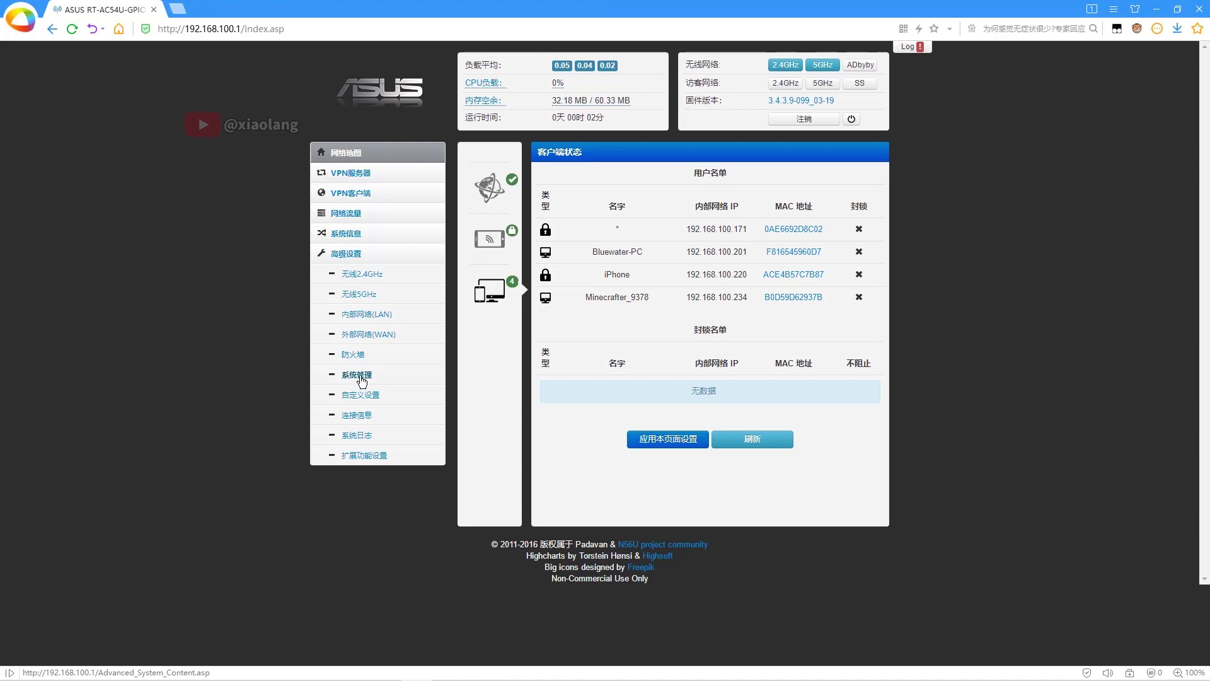
click(527, 175)
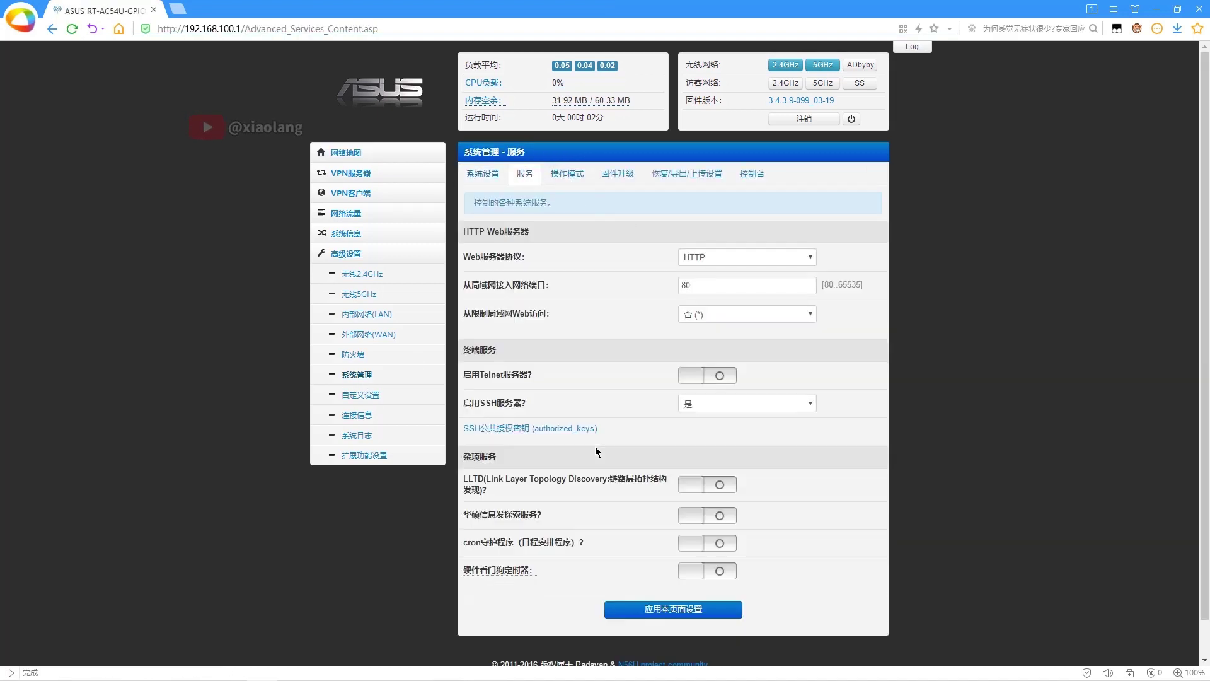
click(753, 405)
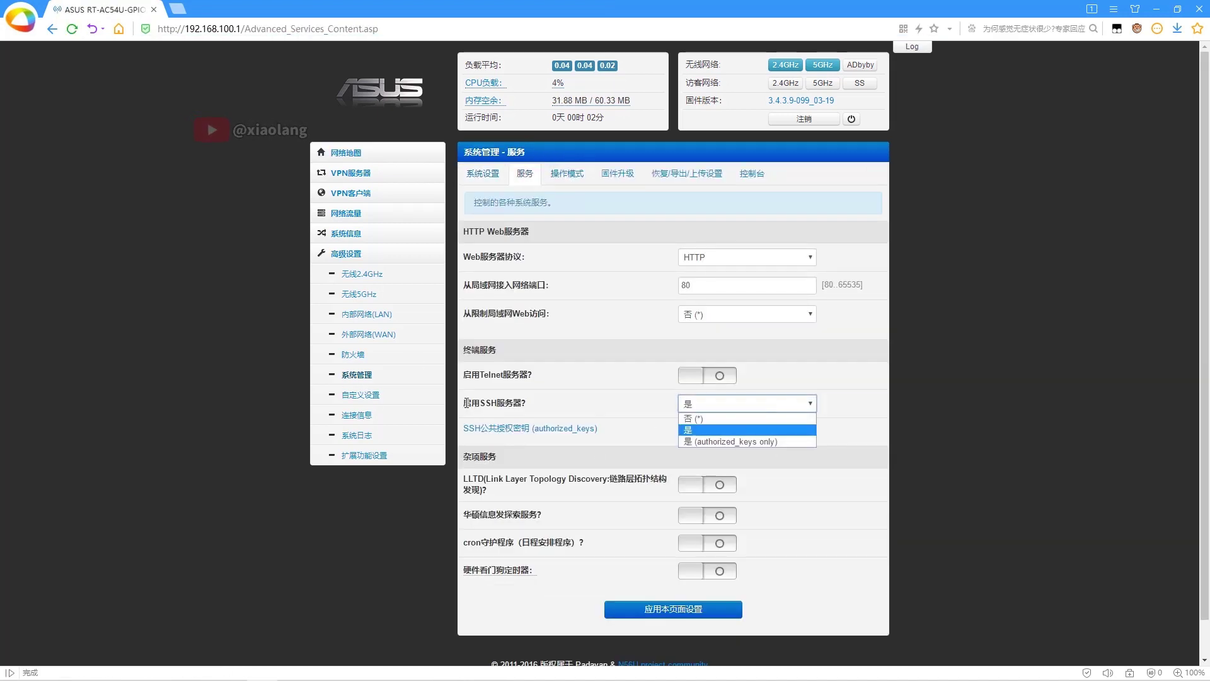
click(466, 404)
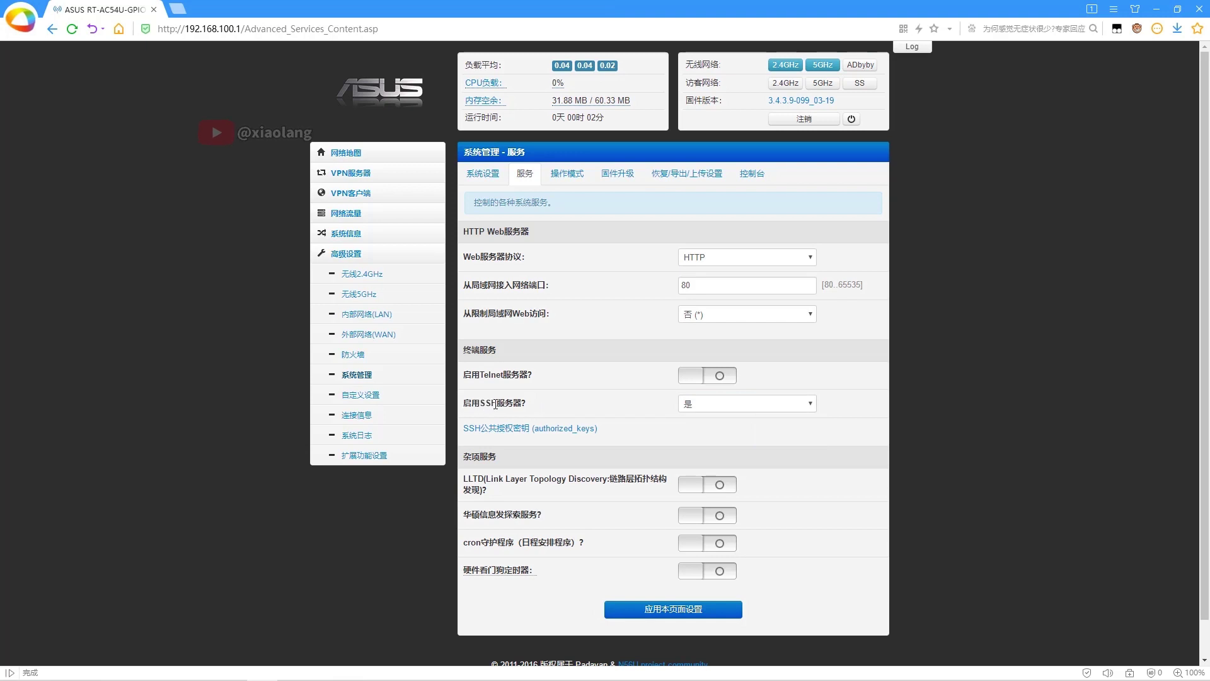
click(692, 404)
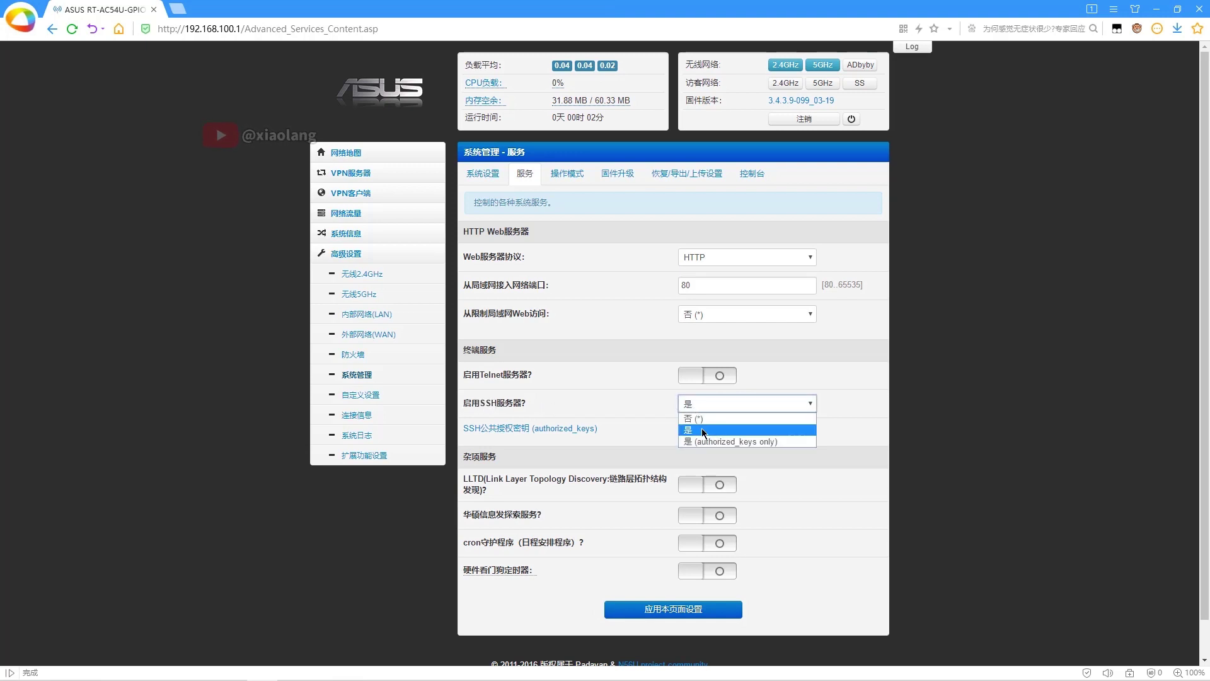
click(703, 431)
Apply the service settings with 应用本页面设置, cancel the reboot, and minimize the browser.
click(673, 609)
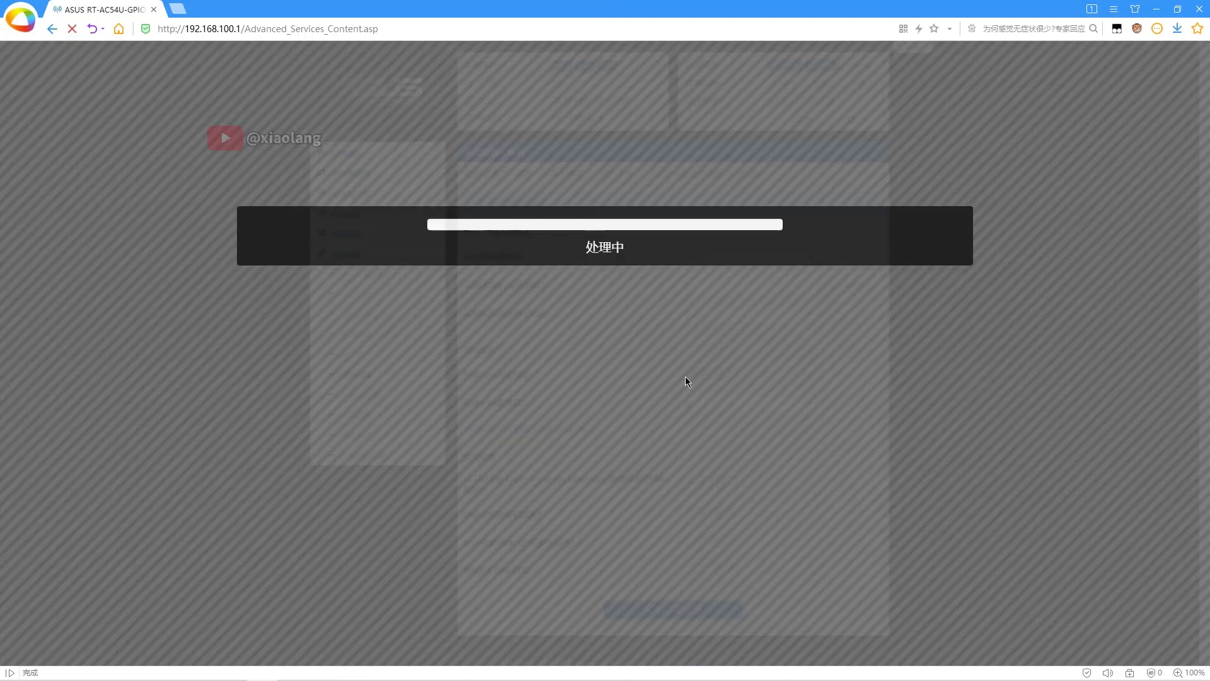
click(852, 119)
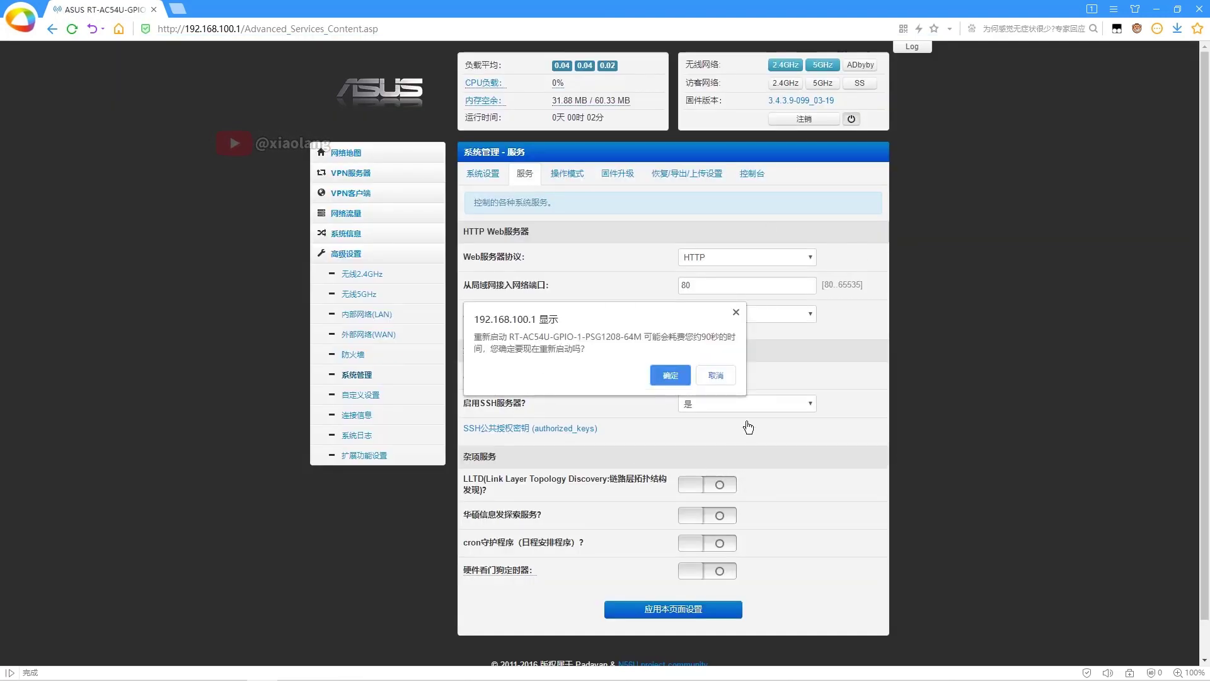
click(717, 378)
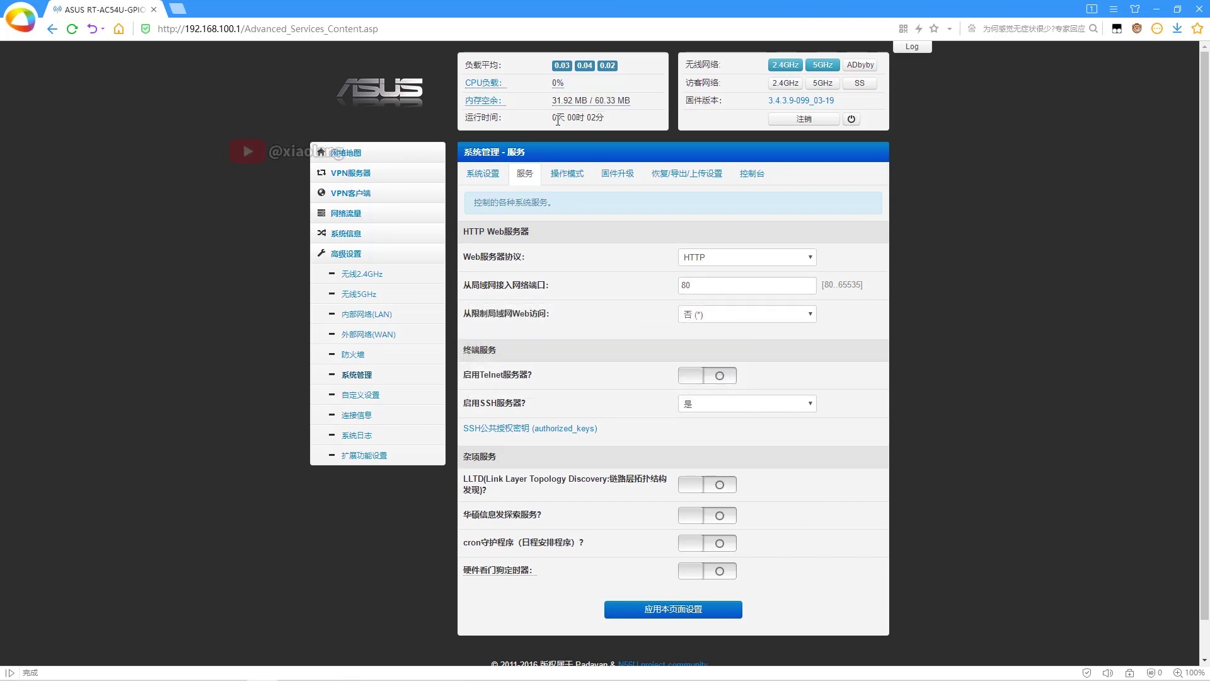
click(1157, 9)
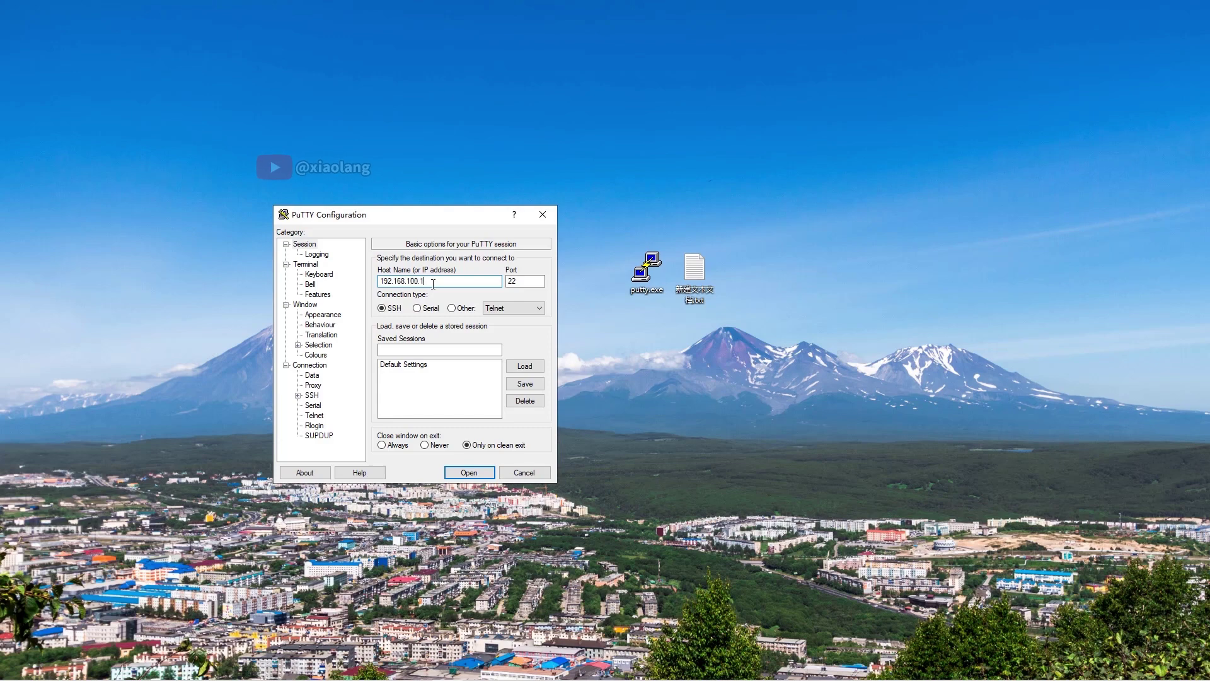
Open the SSH session to 192.168.100.1 and submit the administrator login name.
key(Return)
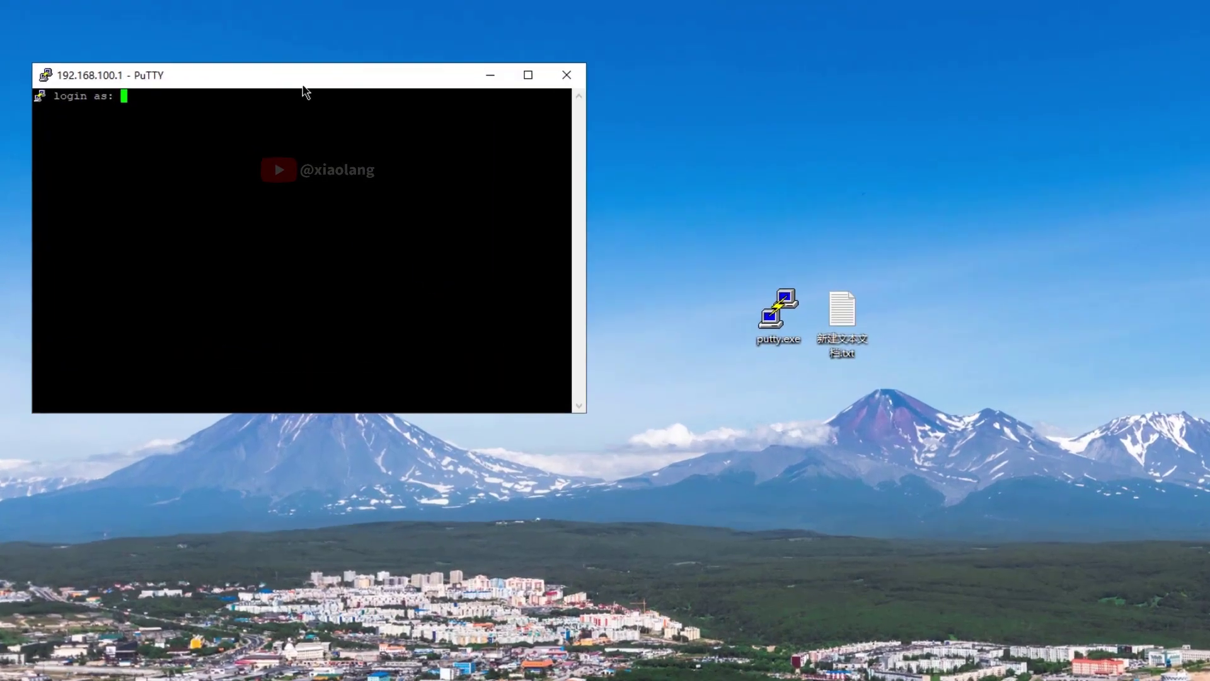
text(ad)
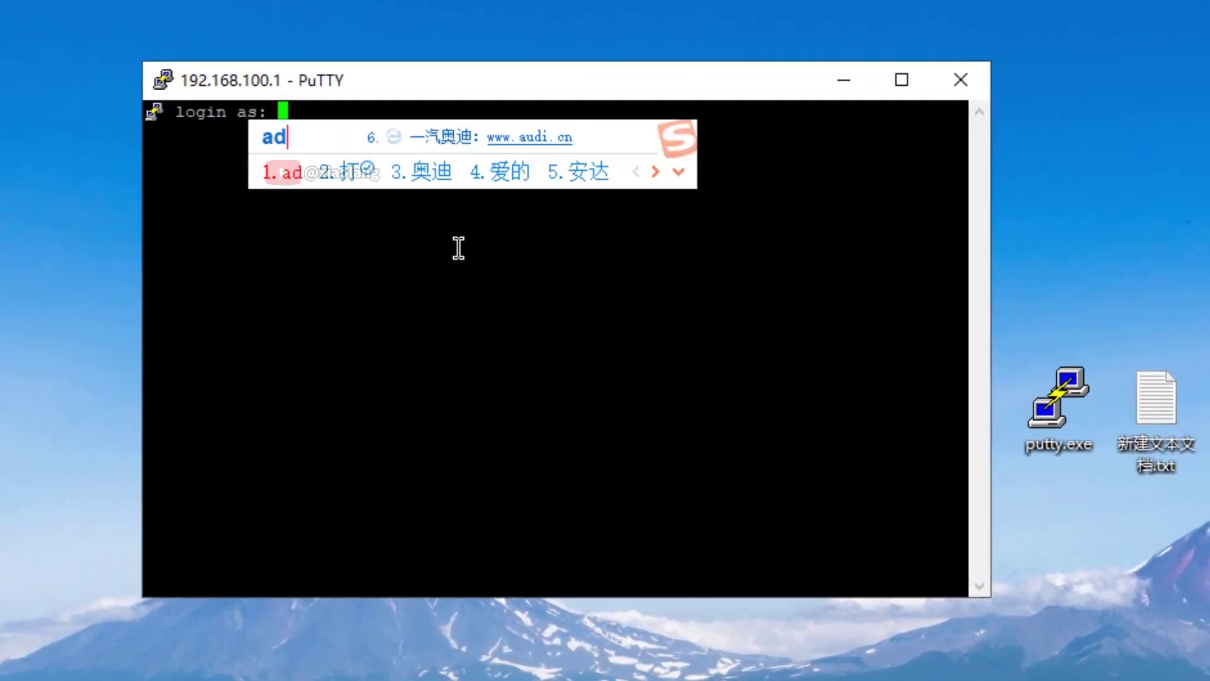
text(min)
key(Return)
key(Return)
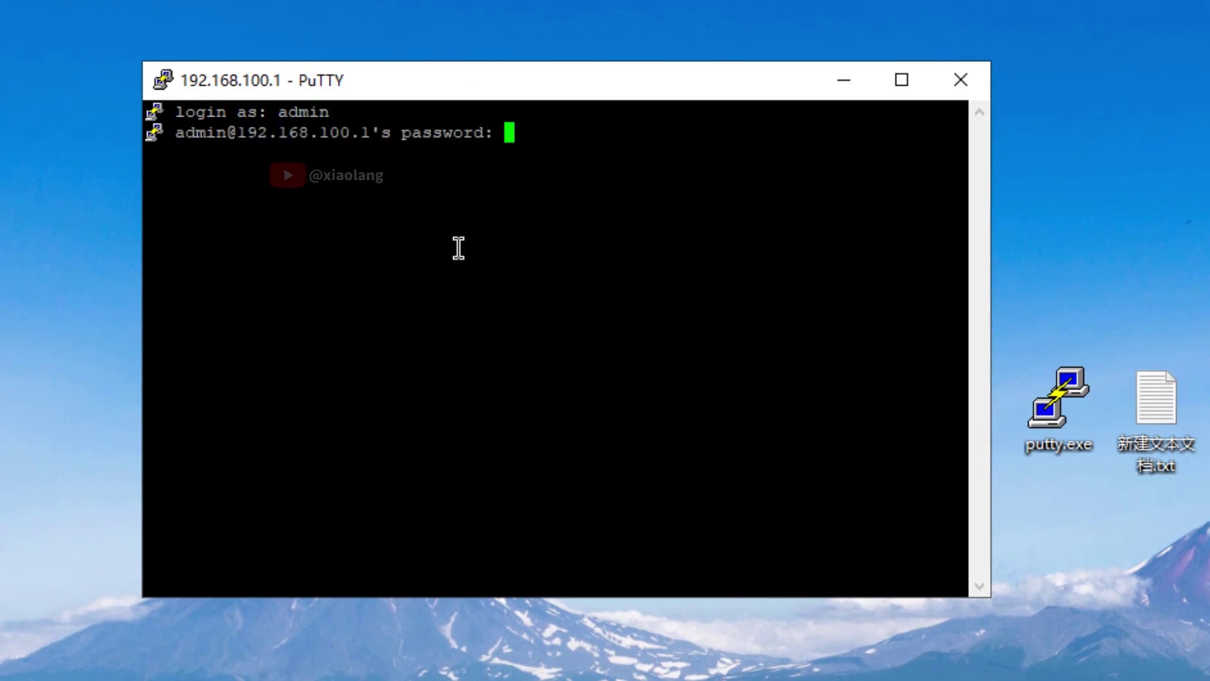
key(Return)
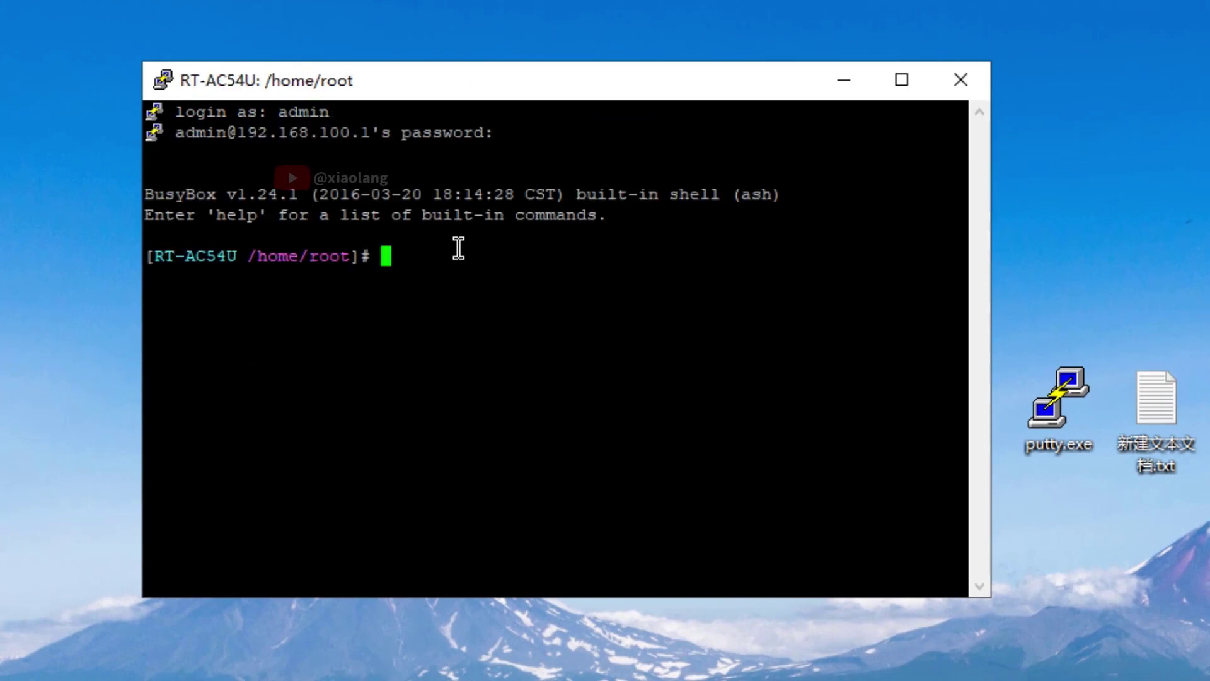
List the home directory with ls and open /etc/hosts in vi.
text(ls)
key(Return)
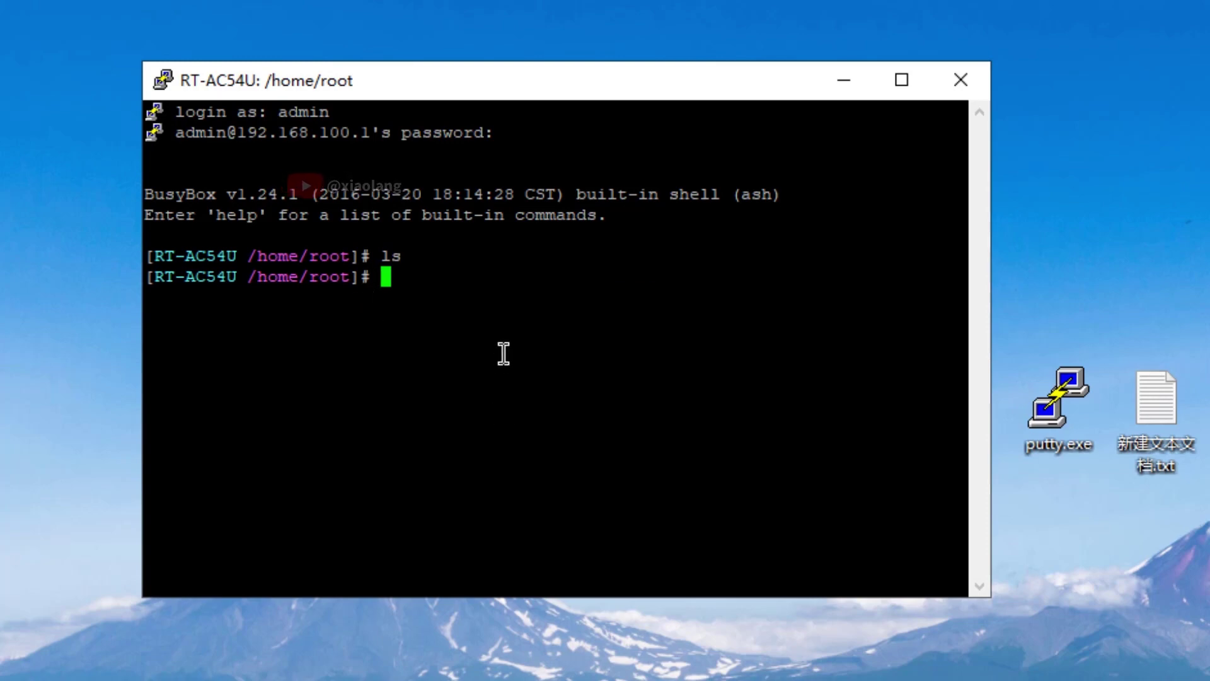
text(vi)
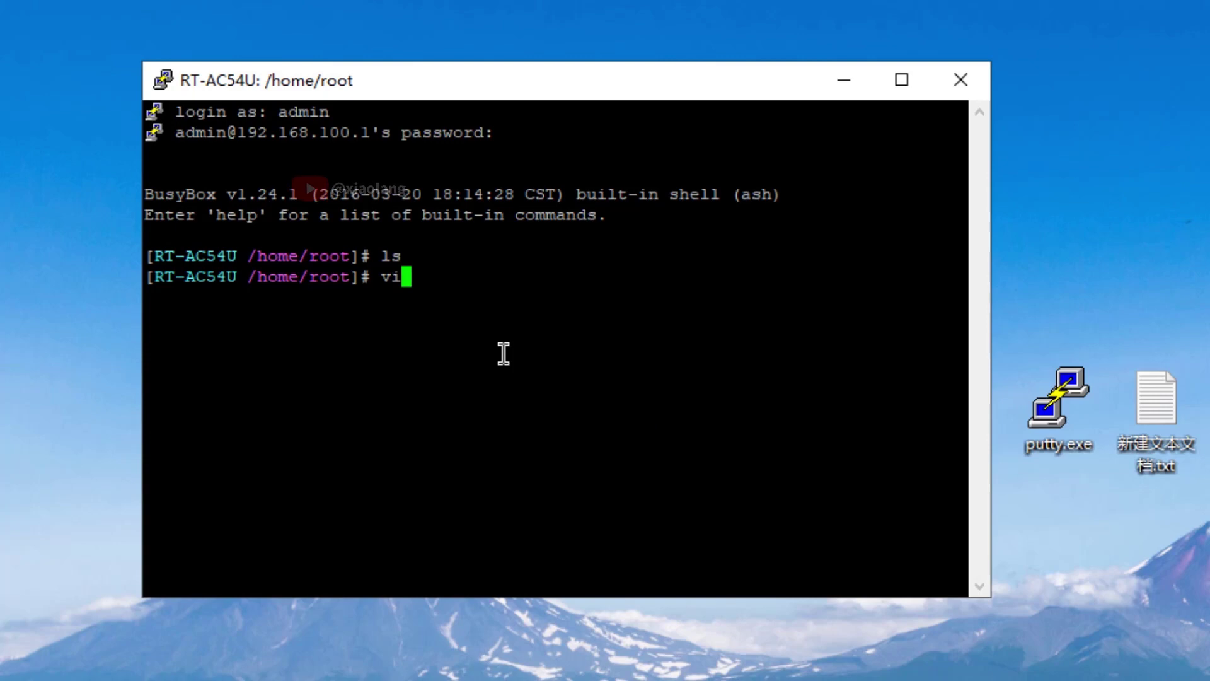
text( /et)
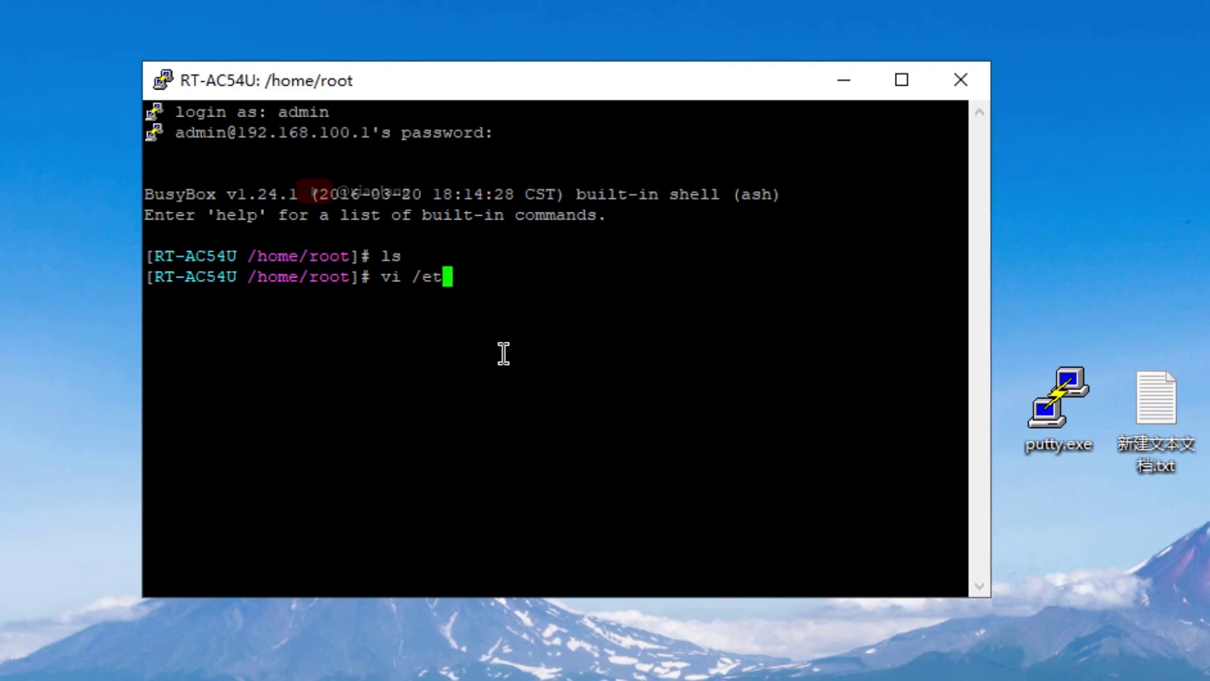
text(c/host)
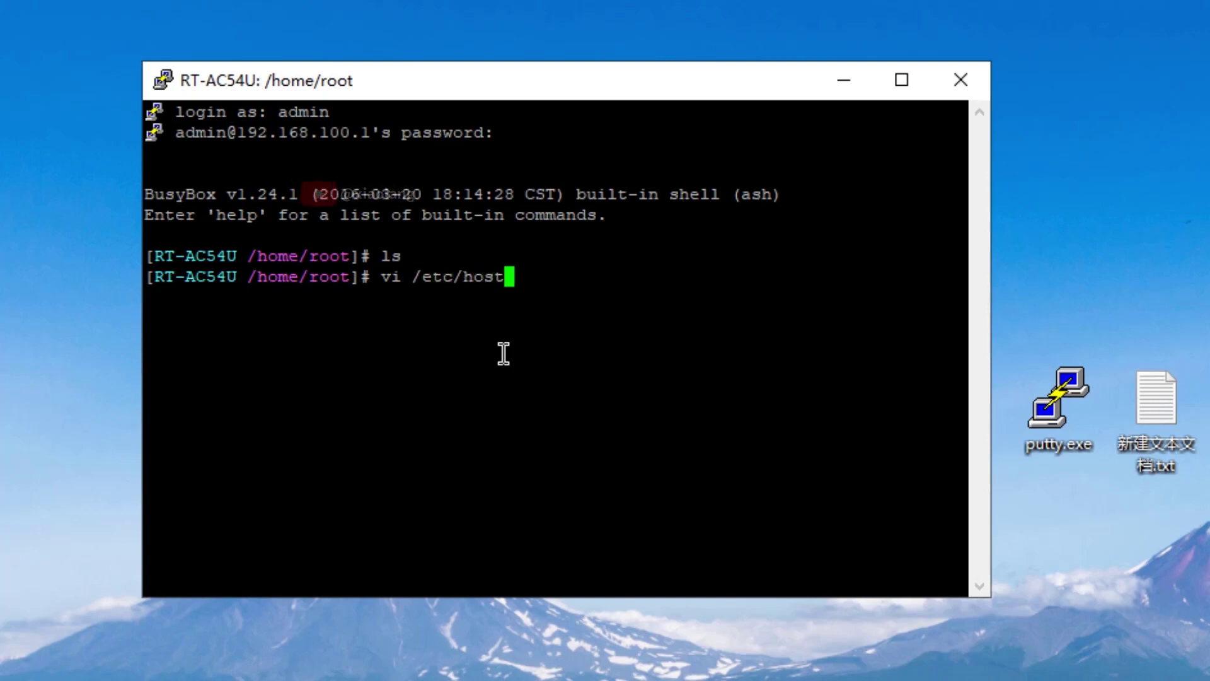
text(s)
key(Return)
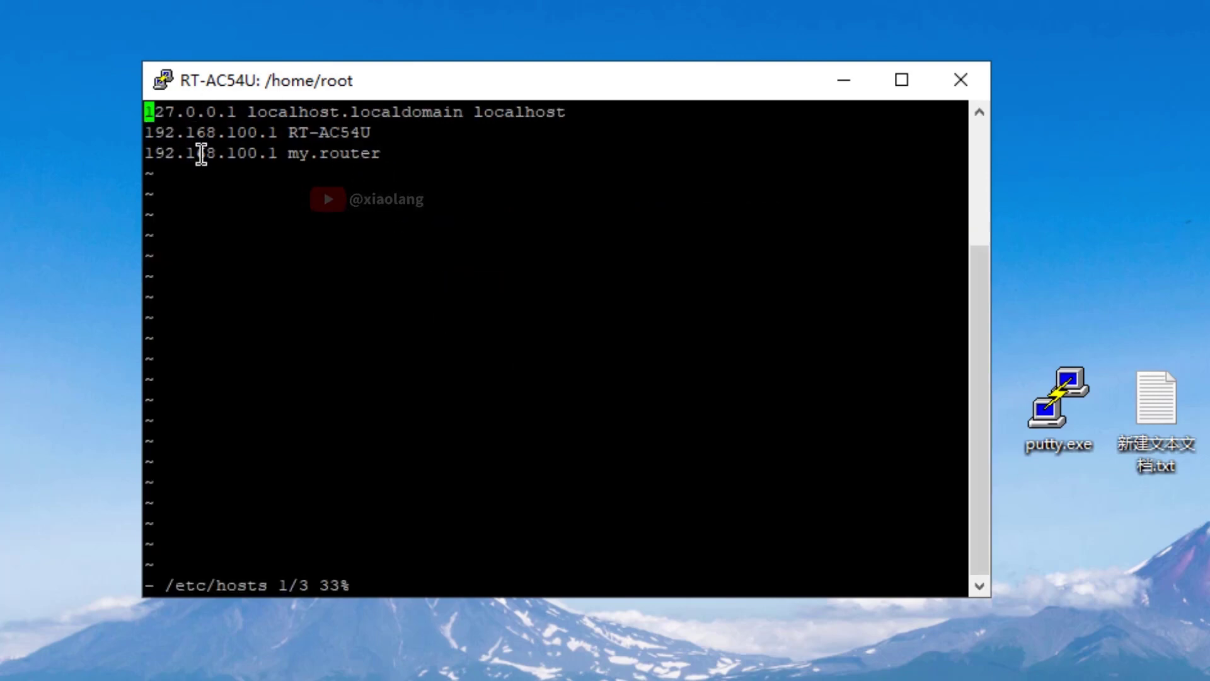
Select the my.router entry and right-click paste, leaving a stray ^M in the buffer.
mouse_move(290, 154)
mouse_down()
mouse_move(384, 155)
mouse_move(289, 154)
mouse_up()
click(374, 155)
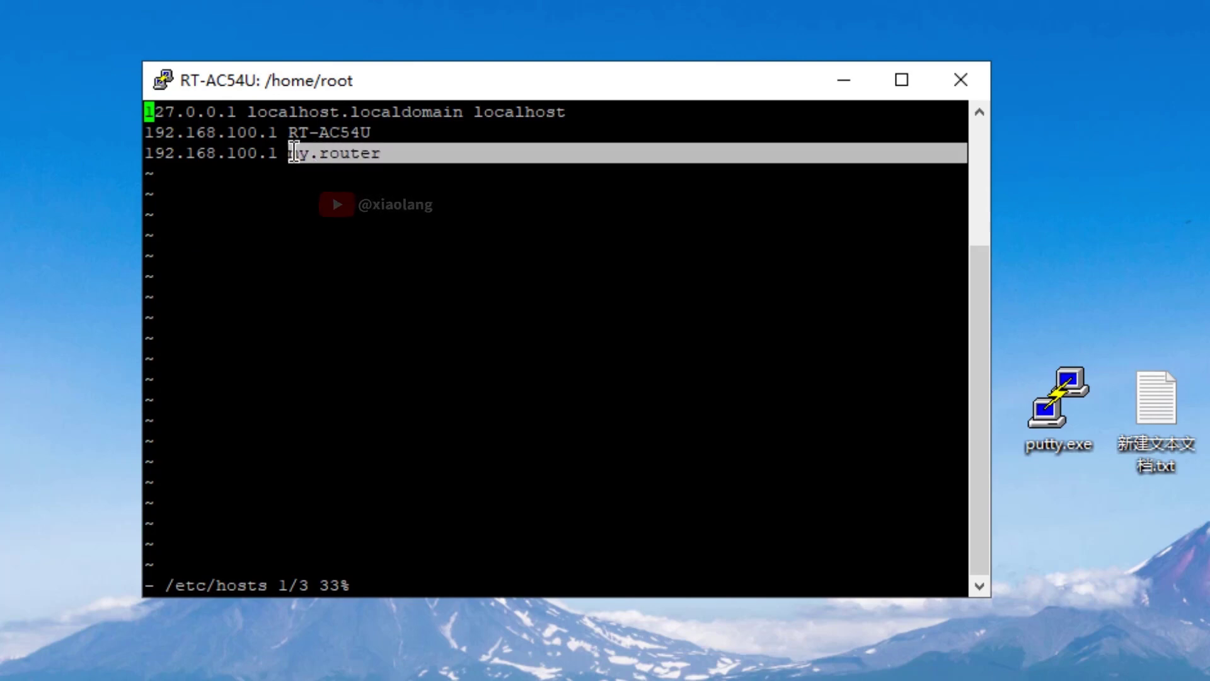
right_click(558, 214)
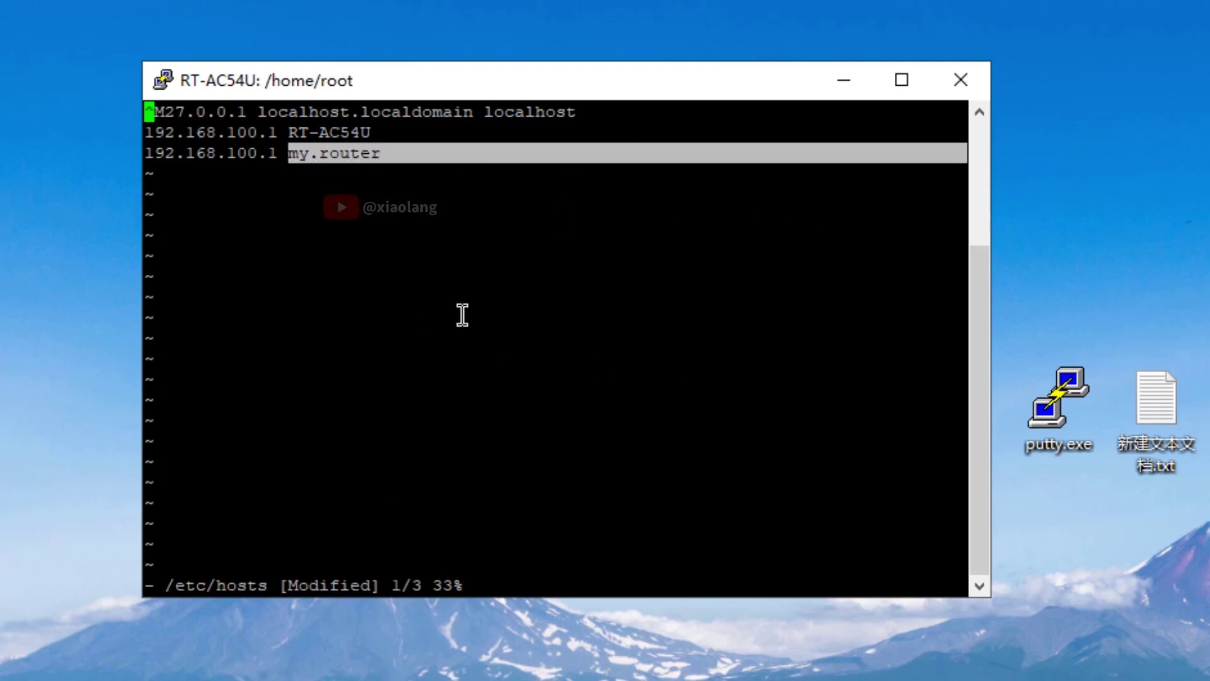
click(877, 243)
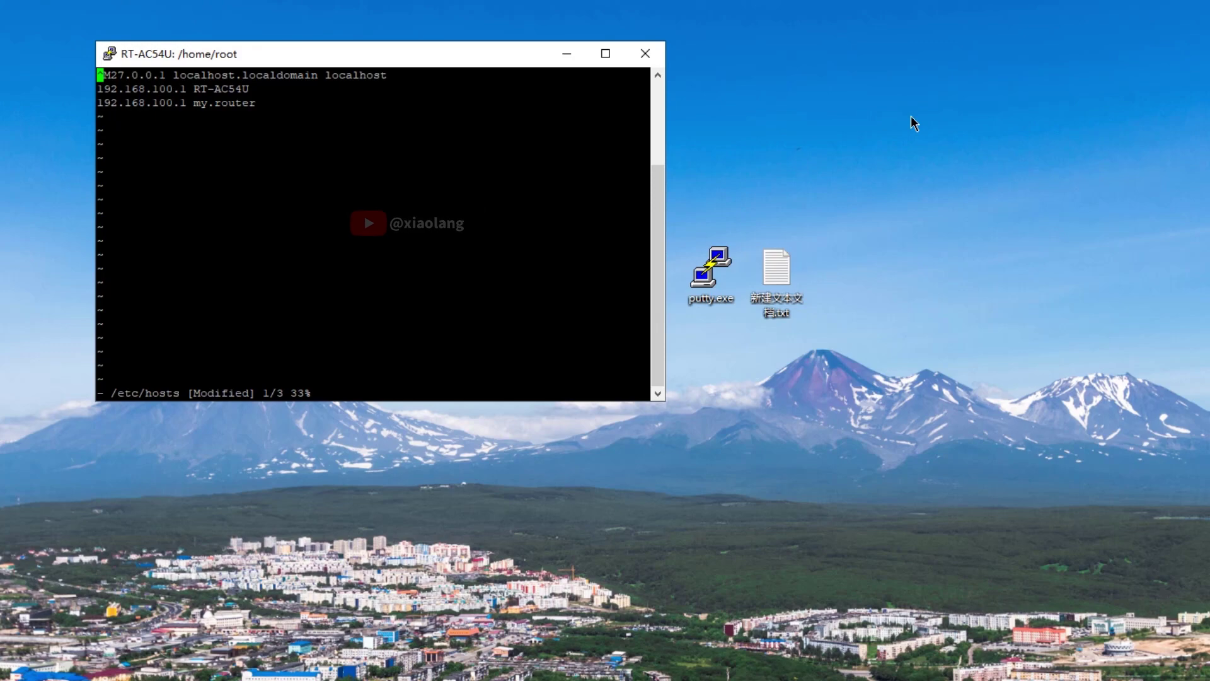
Open the text file of hosts echo commands in Notepad and look over its lines.
double_click(778, 277)
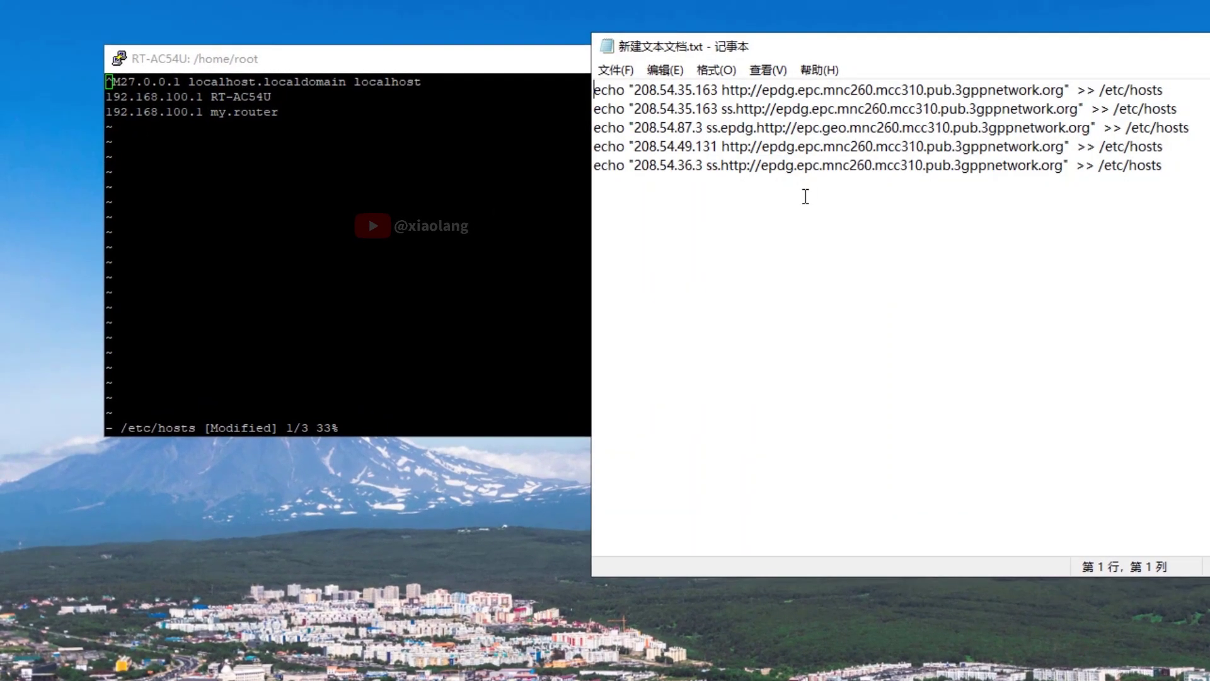
mouse_move(1063, 165)
mouse_down()
mouse_move(718, 172)
mouse_move(1066, 164)
mouse_up()
click(722, 183)
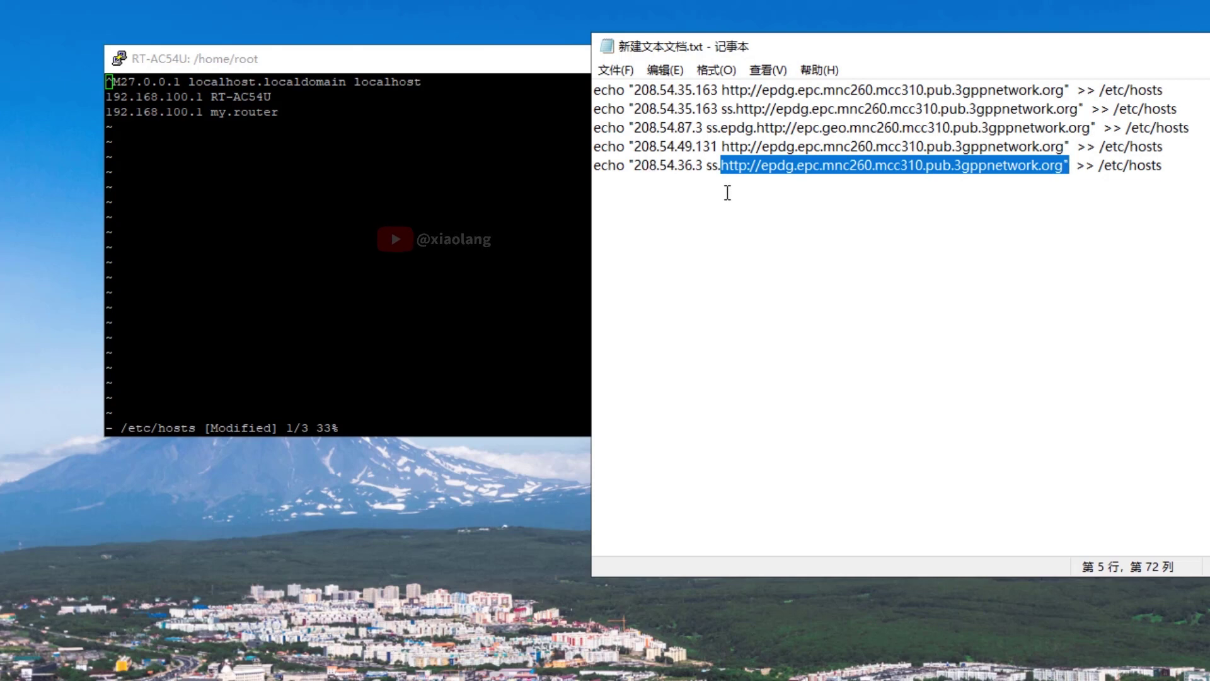
click(728, 192)
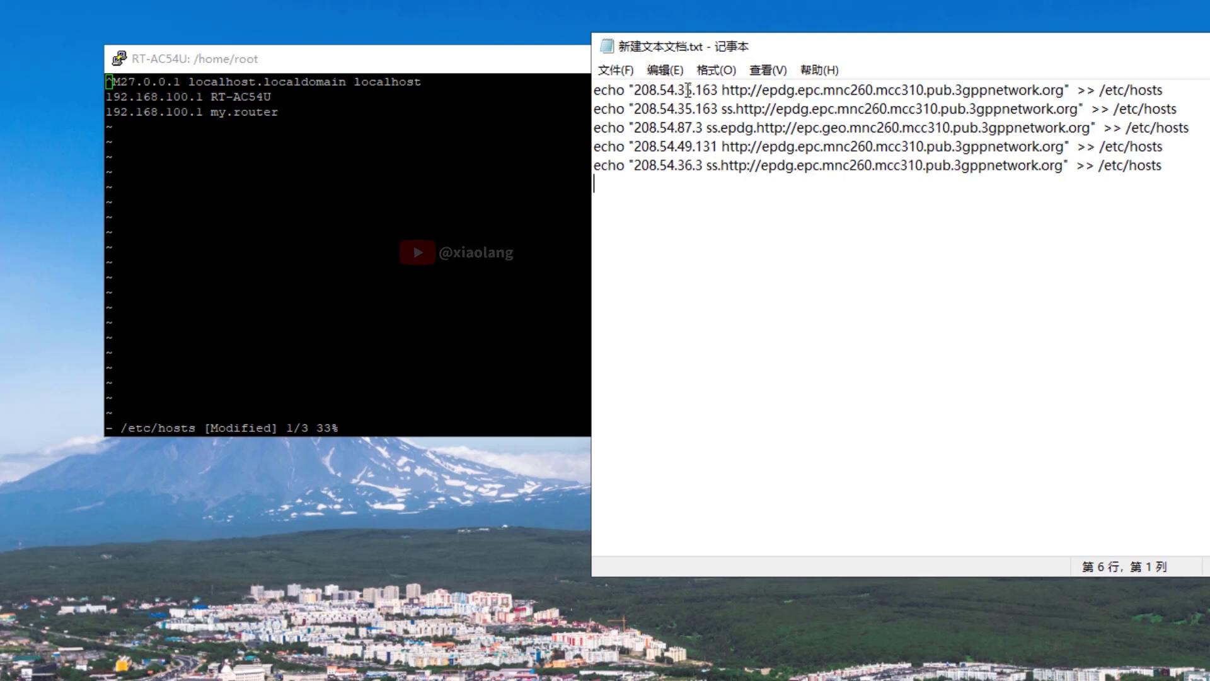
Copy line 1's quoted IP address and epdg host name, then return to PuTTY.
mouse_move(636, 90)
mouse_down()
mouse_move(1059, 92)
mouse_move(653, 93)
mouse_up()
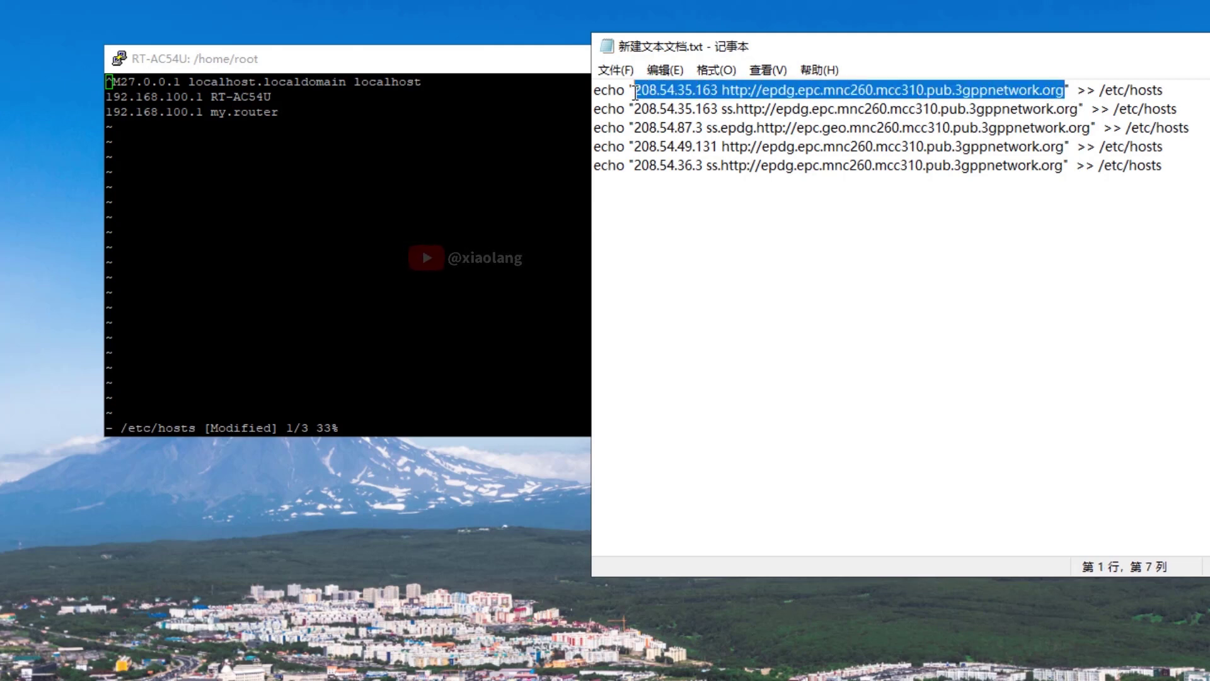
right_click(652, 93)
click(720, 157)
click(254, 180)
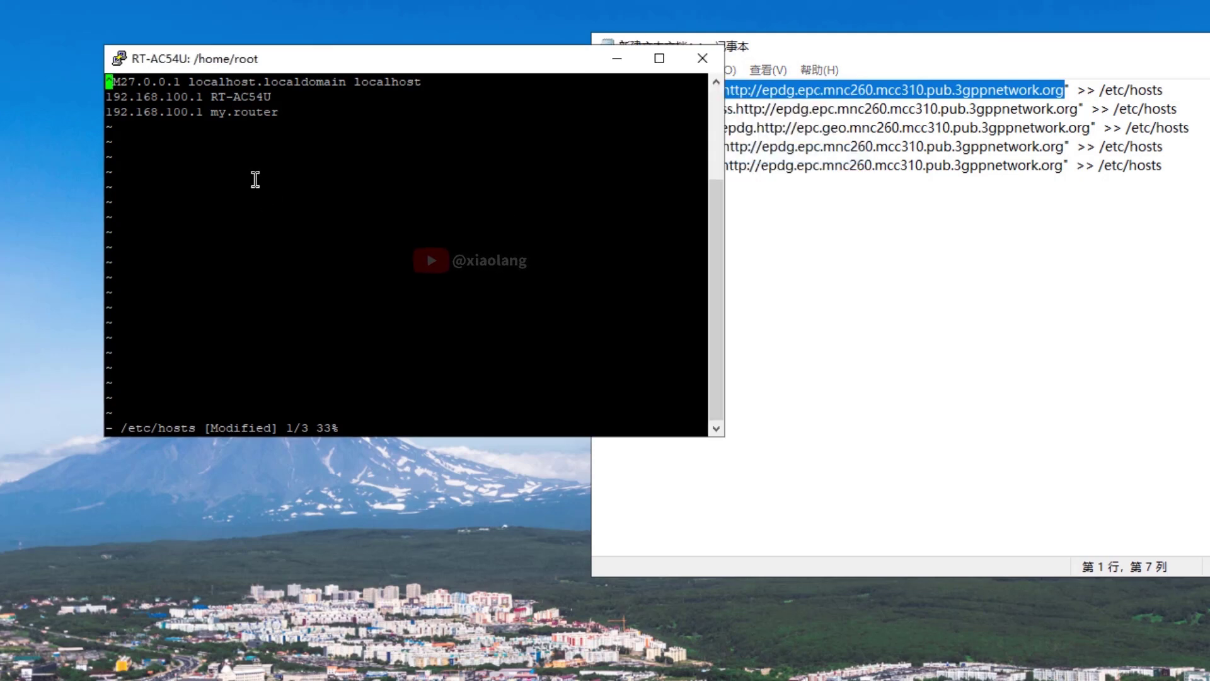
key(Down)
key(Down)
key(Right)
key(Right)
key(Right)
key(Right)
key(Right)
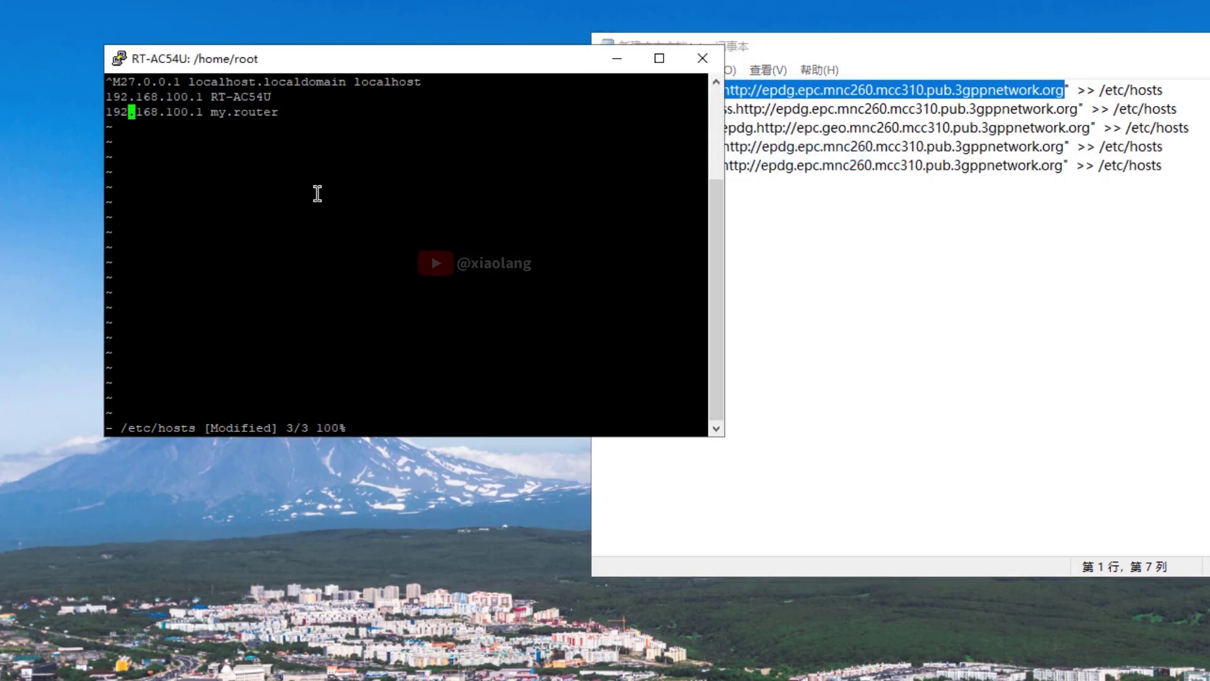
key(Right)
key(Right)
key(Right)
key(Right)
key(Right)
key(Right)
key(Right)
key(Right)
key(Right)
key(Right)
key(Right)
key(Right)
key(Right)
key(Right)
key(Right)
key(Right)
key(Right)
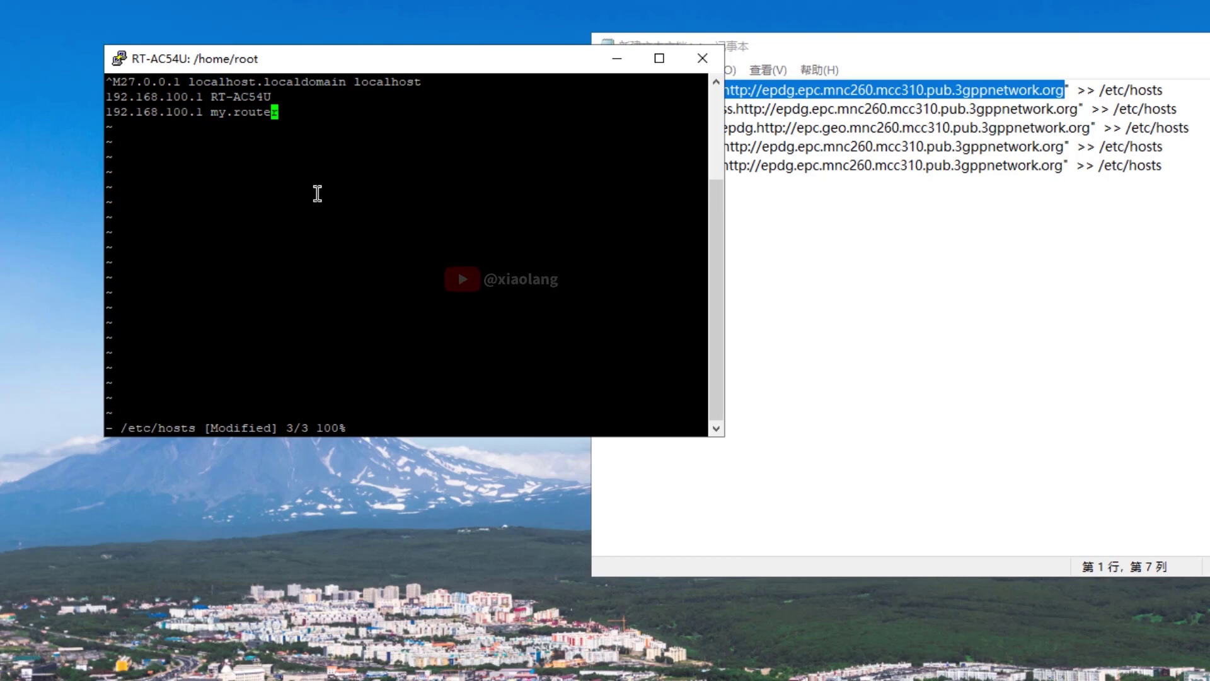
key(Insert)
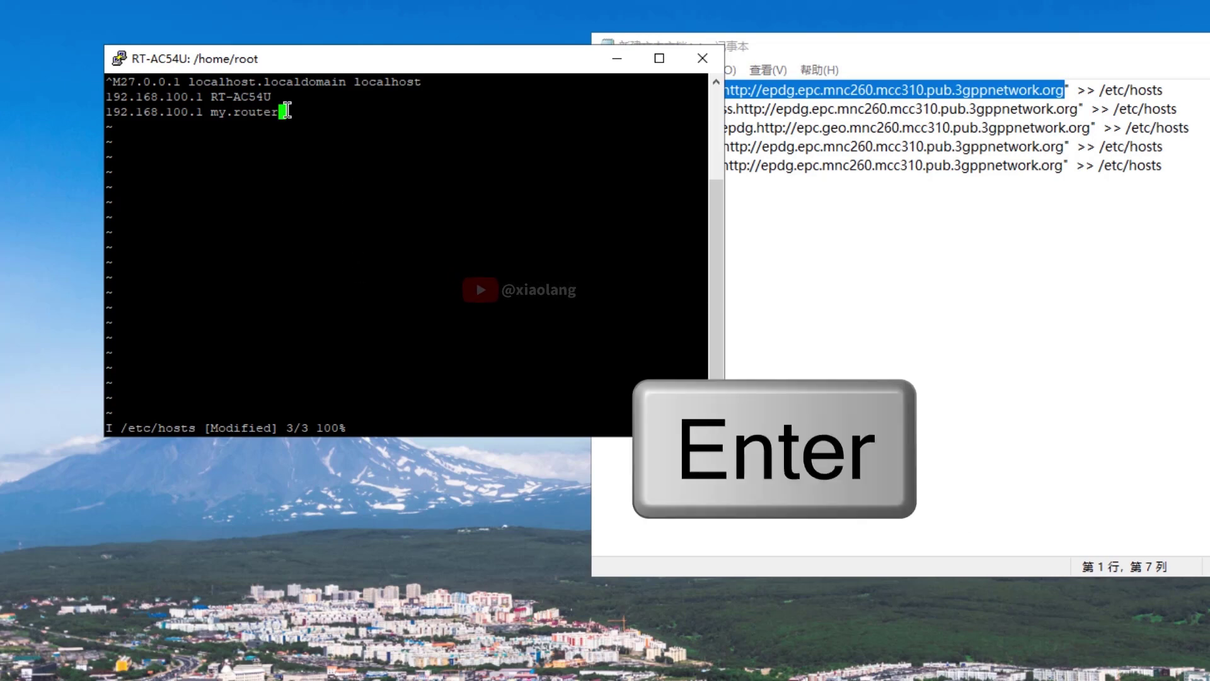
key(Return)
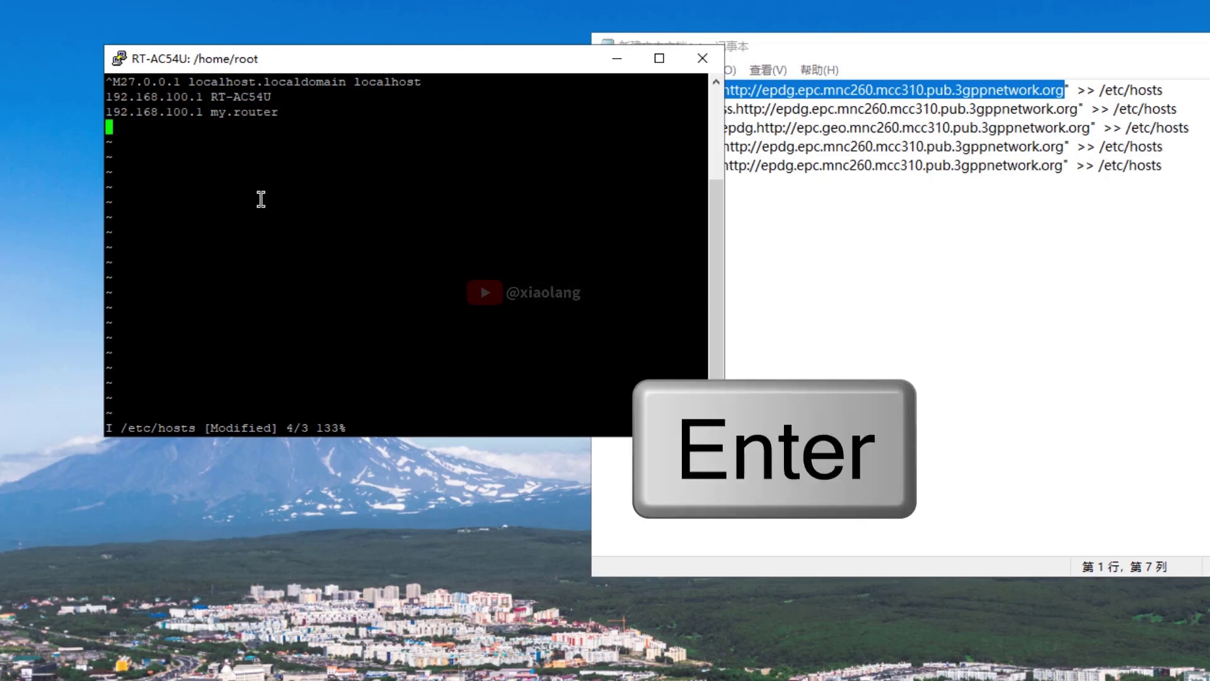
right_click(927, 92)
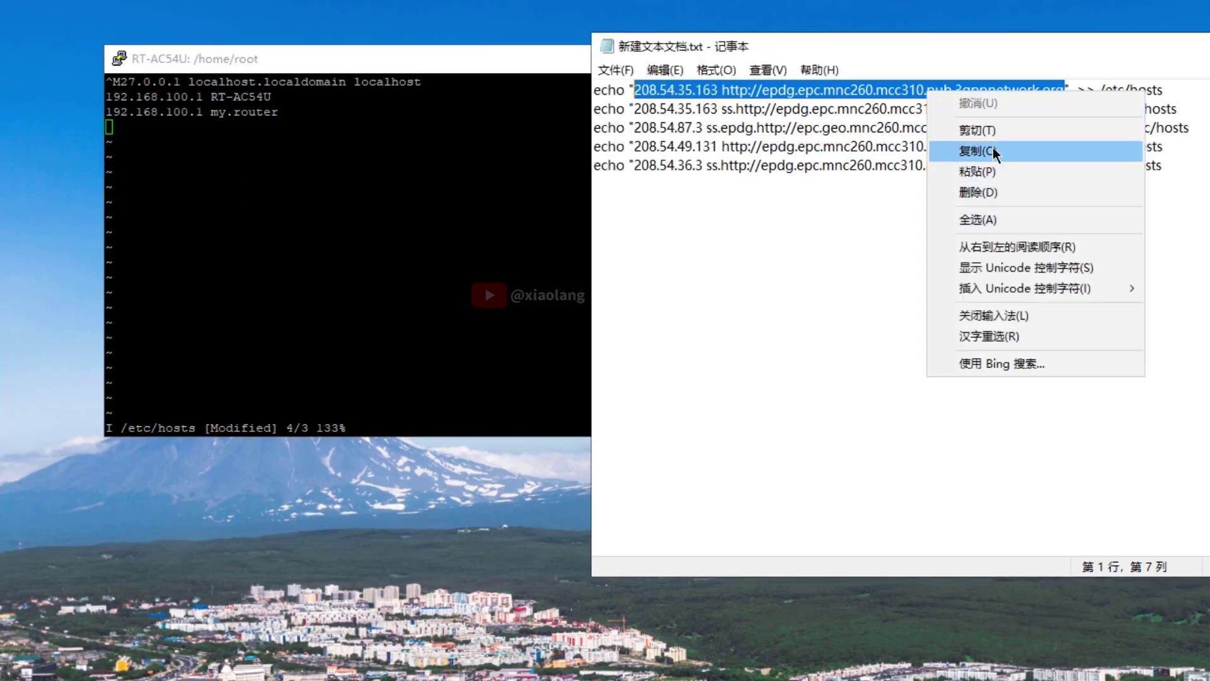
click(933, 151)
click(139, 128)
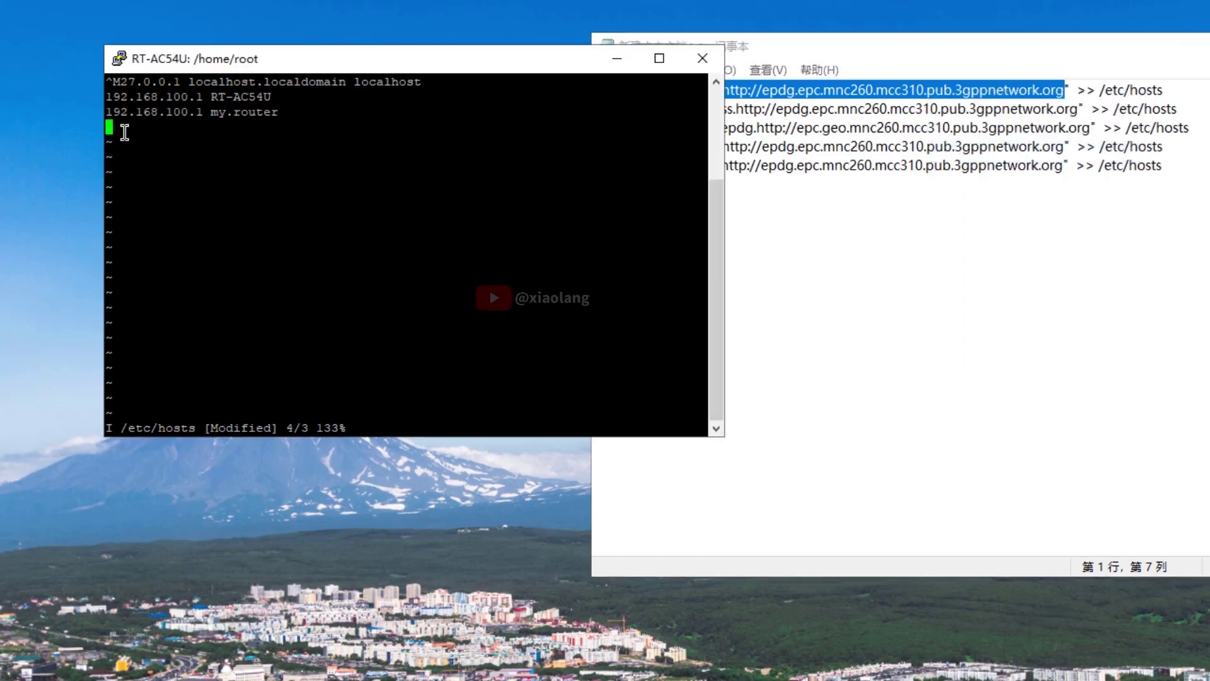
right_click(129, 127)
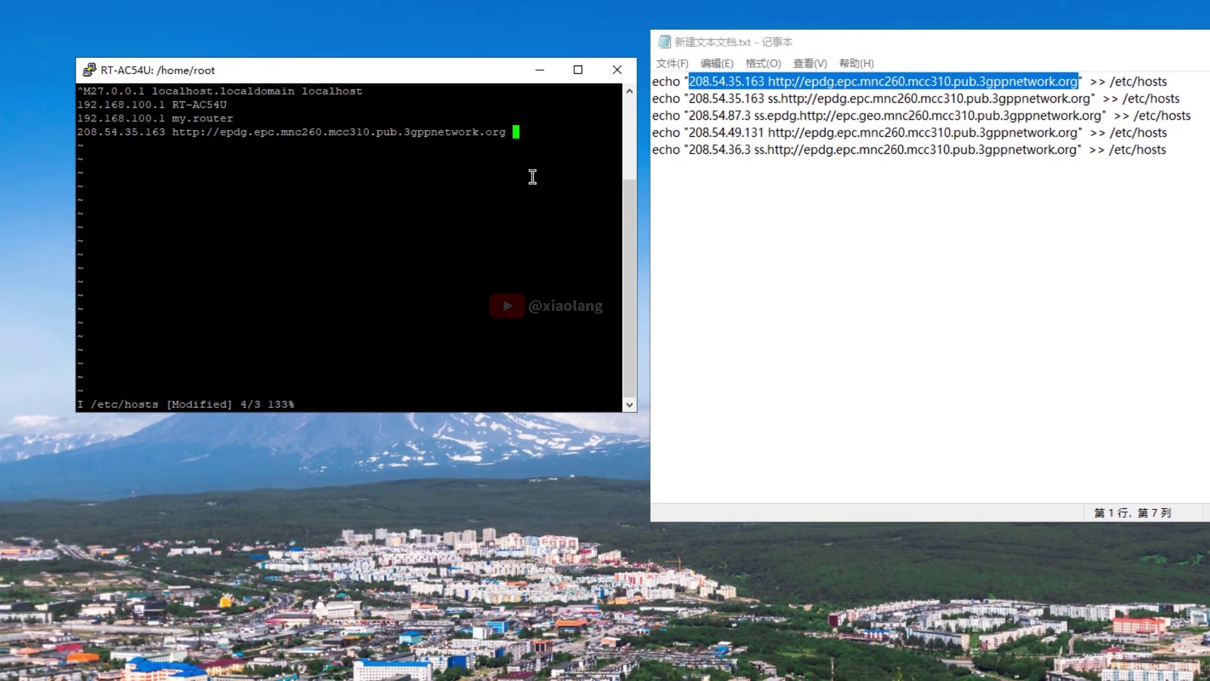
key(Escape)
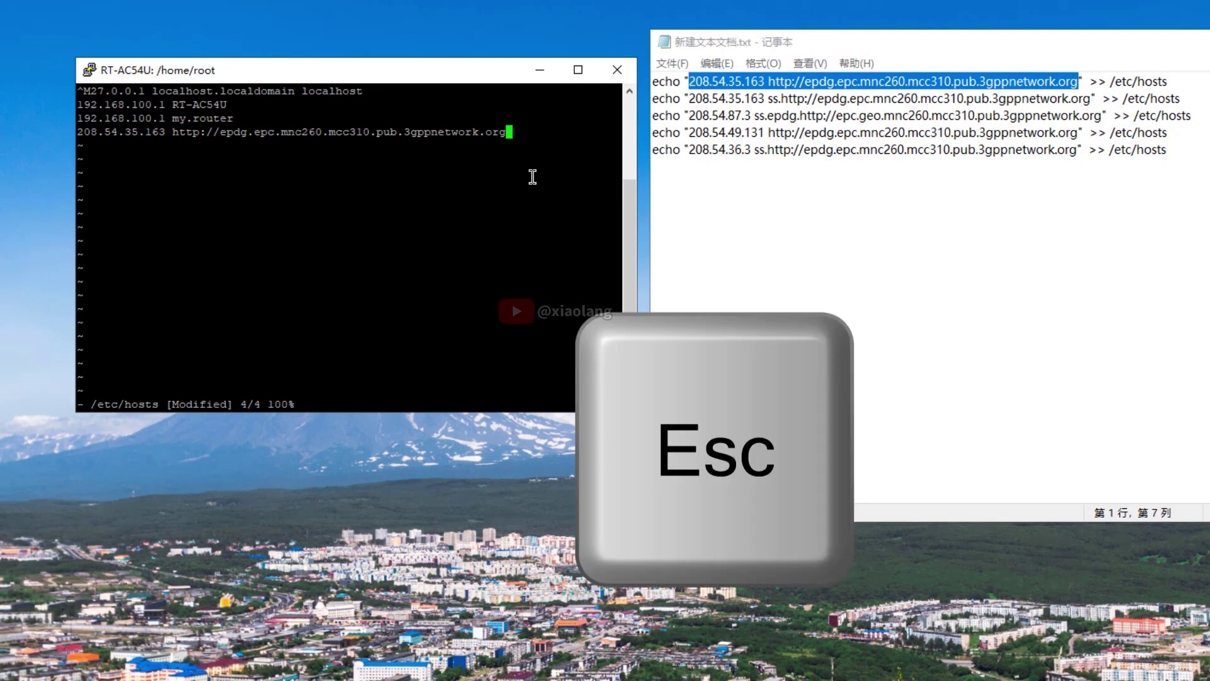
Save /etc/hosts with :wq, reopen it to confirm the entries, then quit with :q.
text(:)
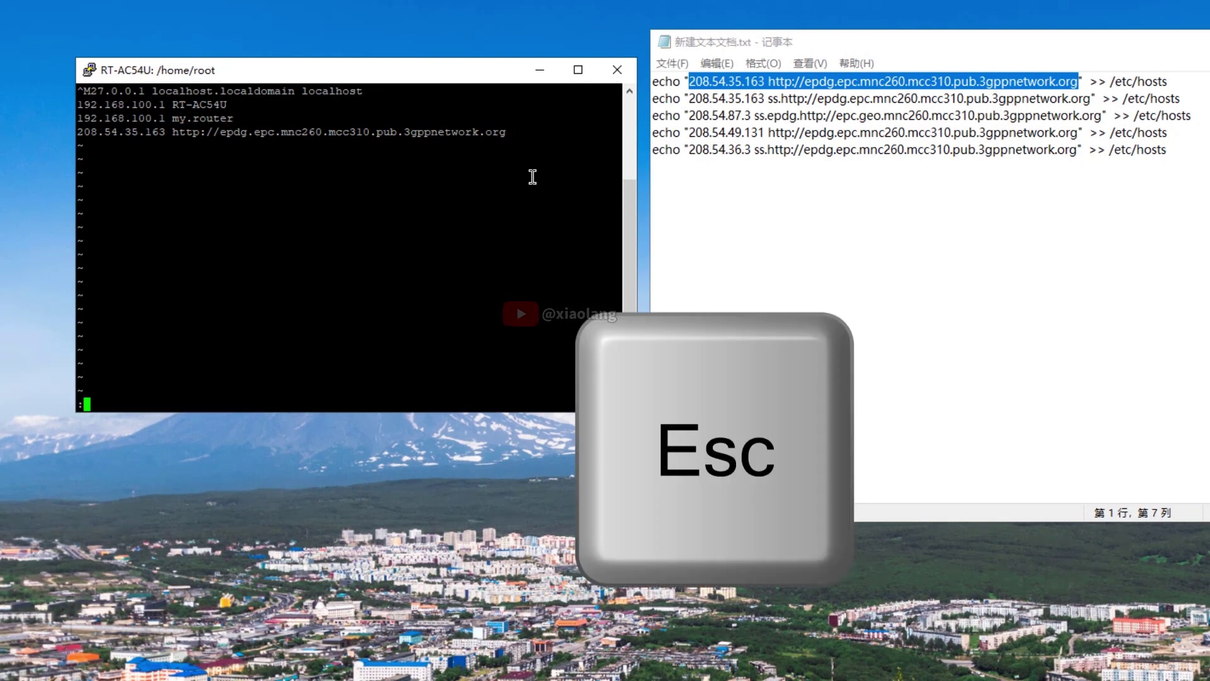
text(wq)
key(Return)
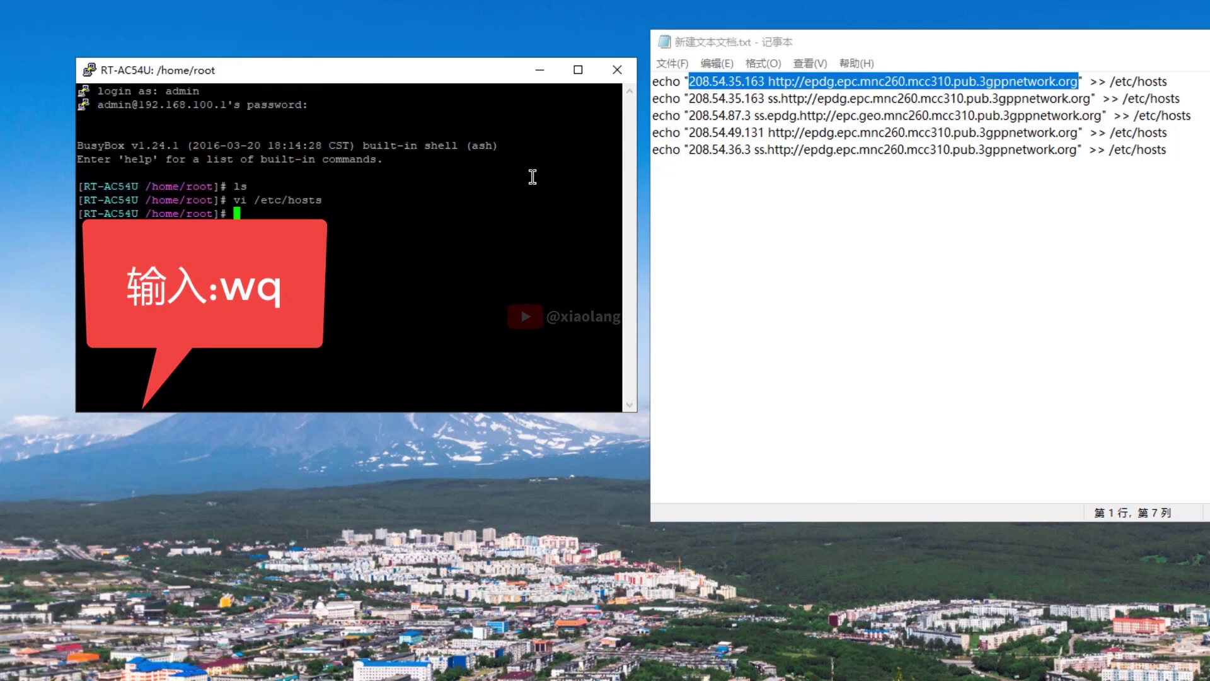
key(Up)
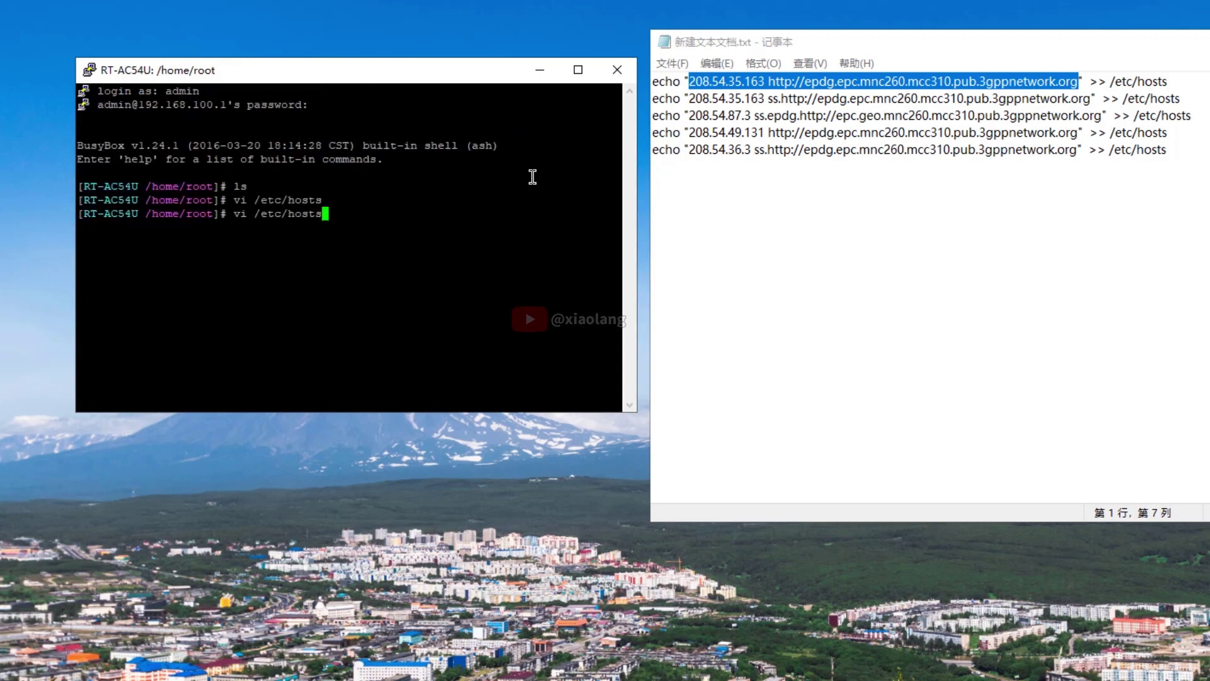
key(Return)
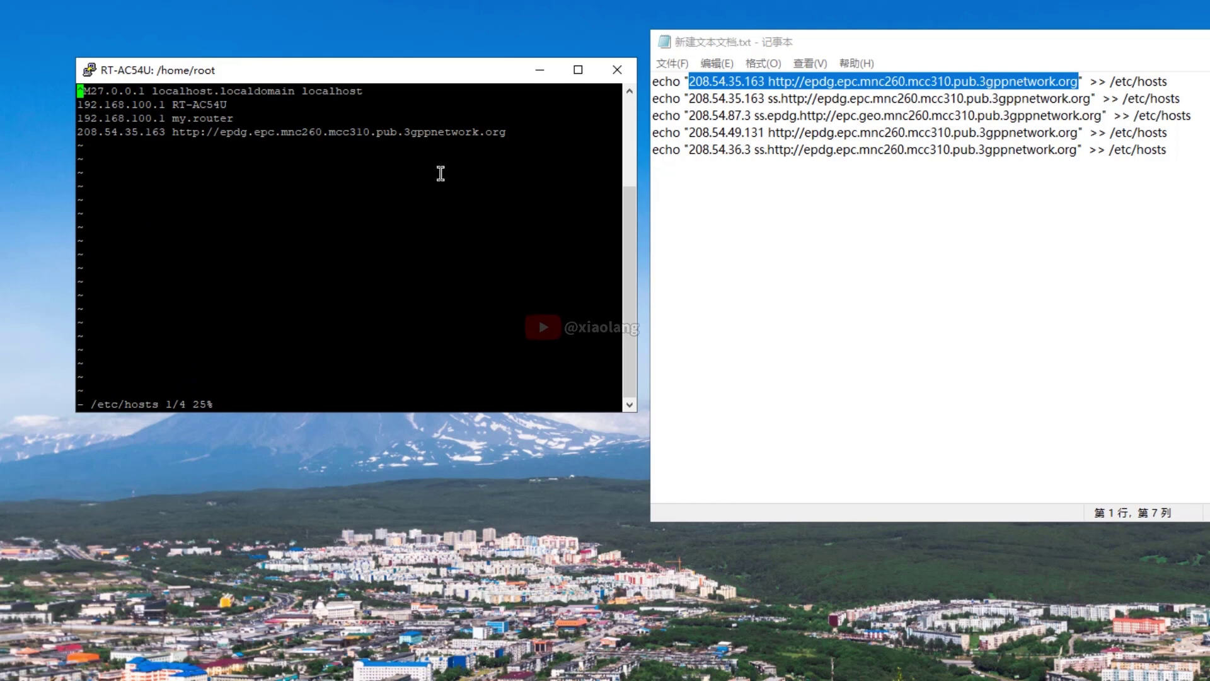
text(:q)
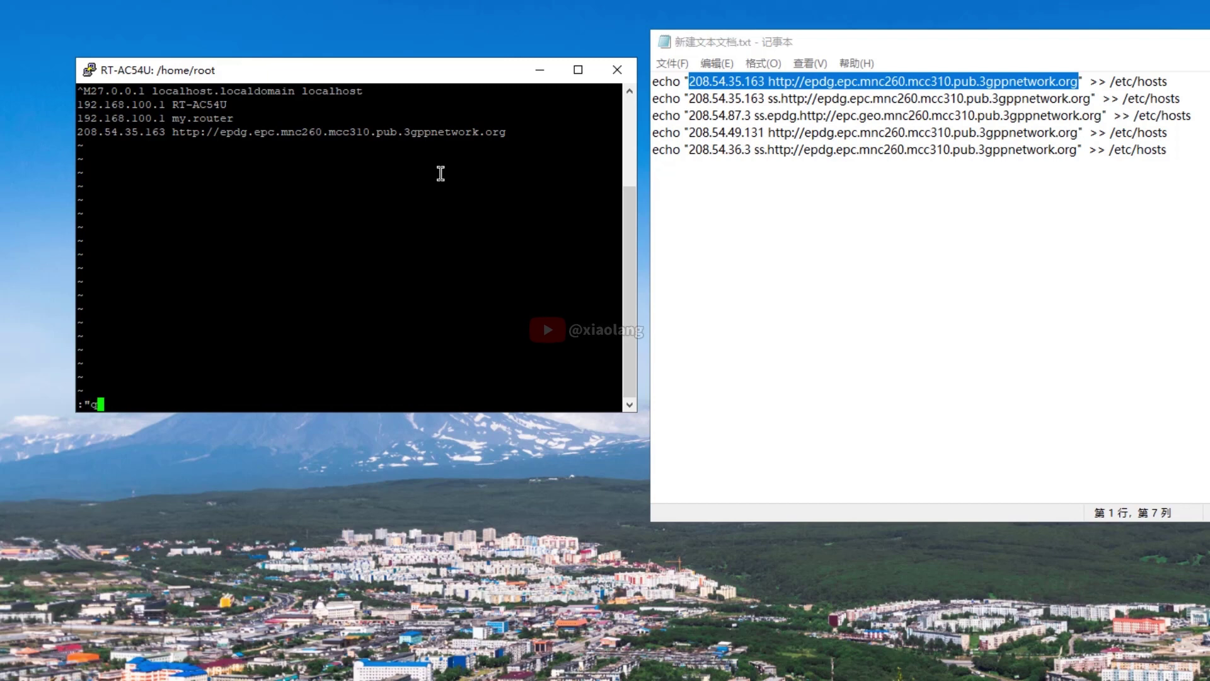
key(Return)
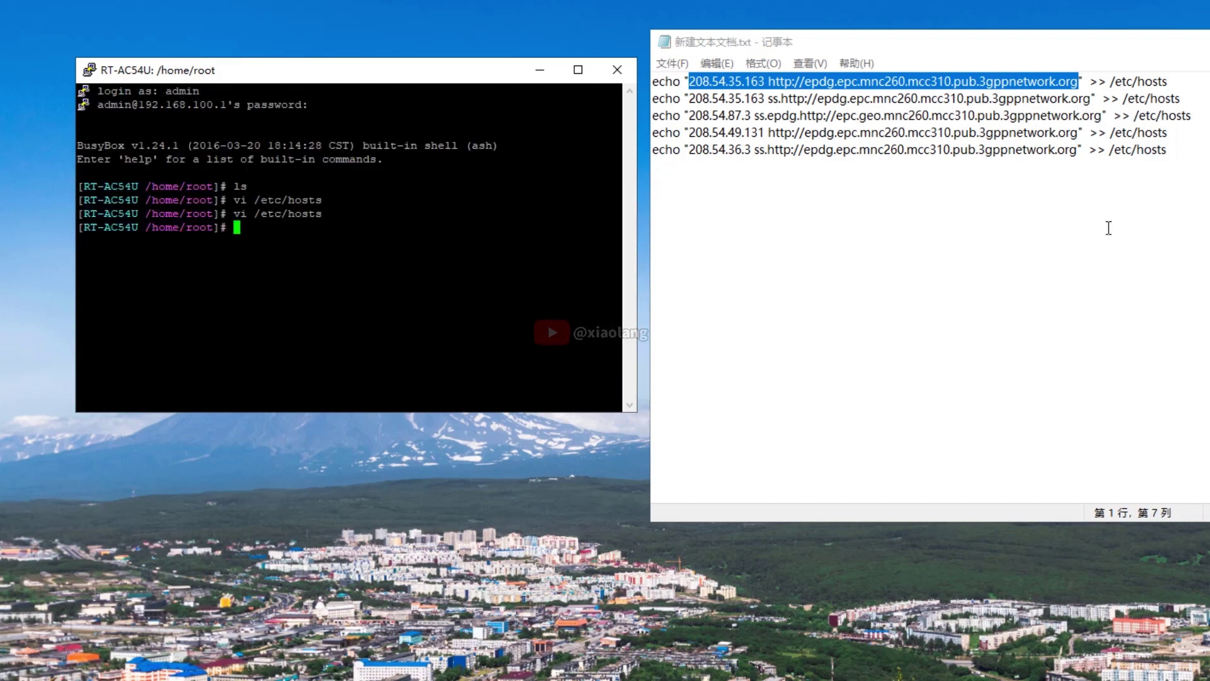
Paste and run Notepad's four remaining echo commands, then reopen /etc/hosts to verify.
drag(1172, 151, 653, 99)
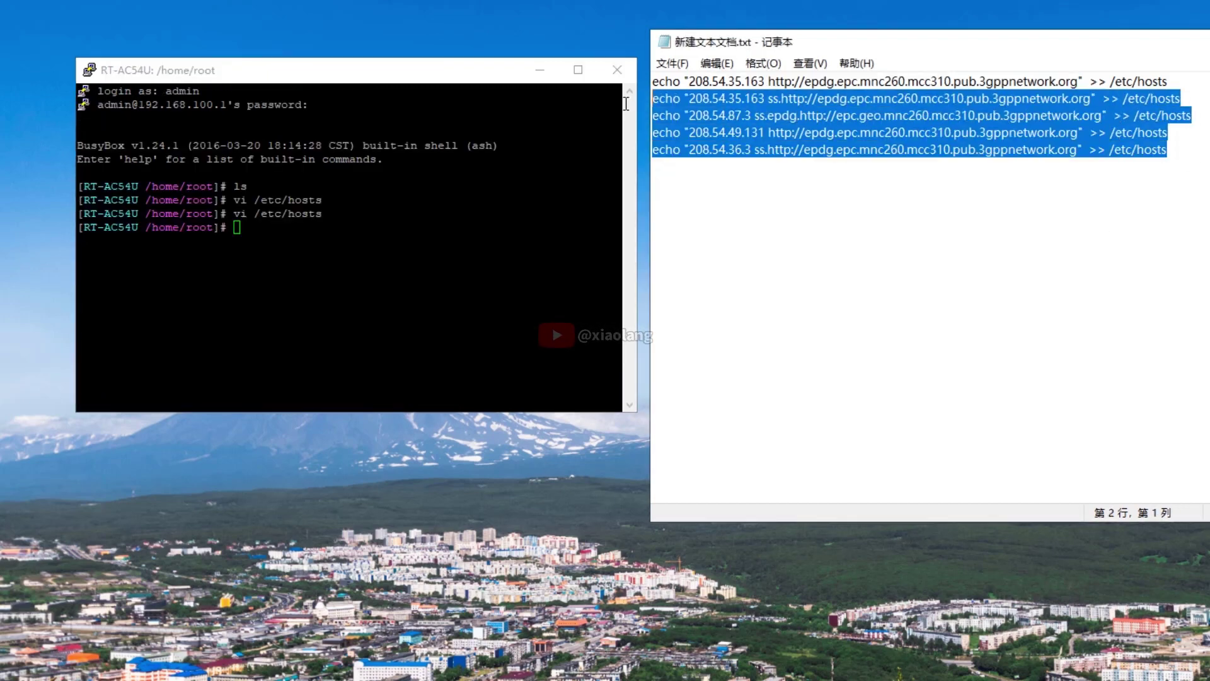
right_click(754, 116)
click(788, 167)
click(384, 252)
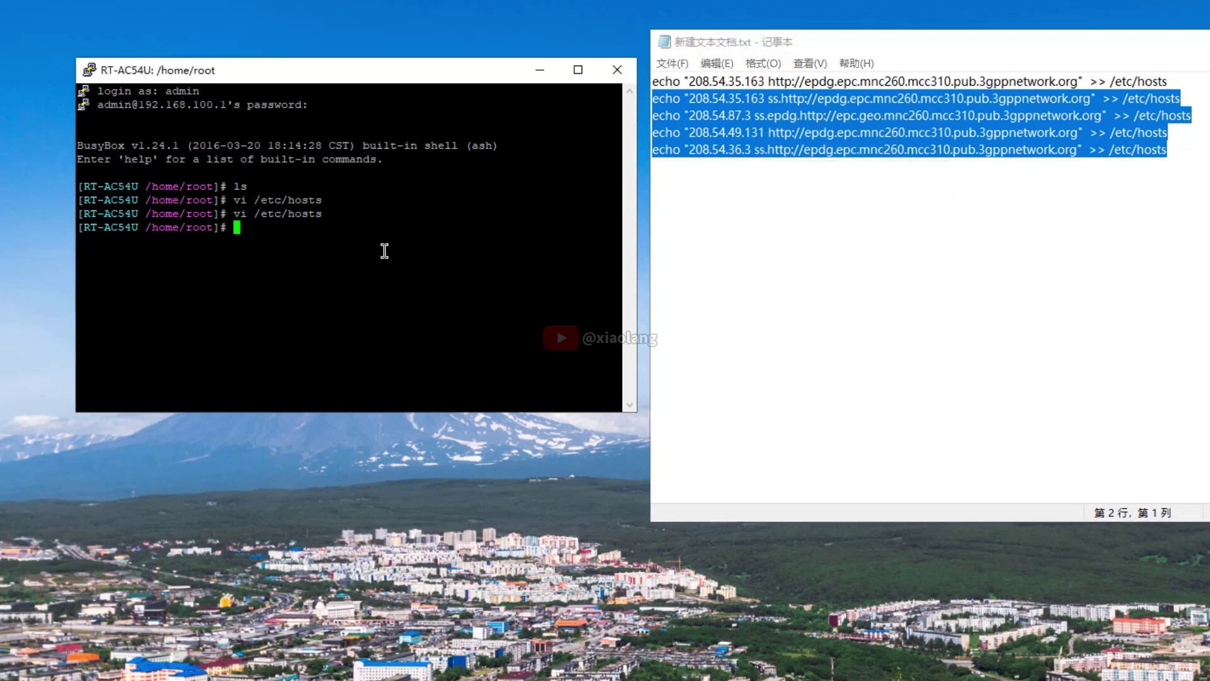
right_click(384, 252)
key(Return)
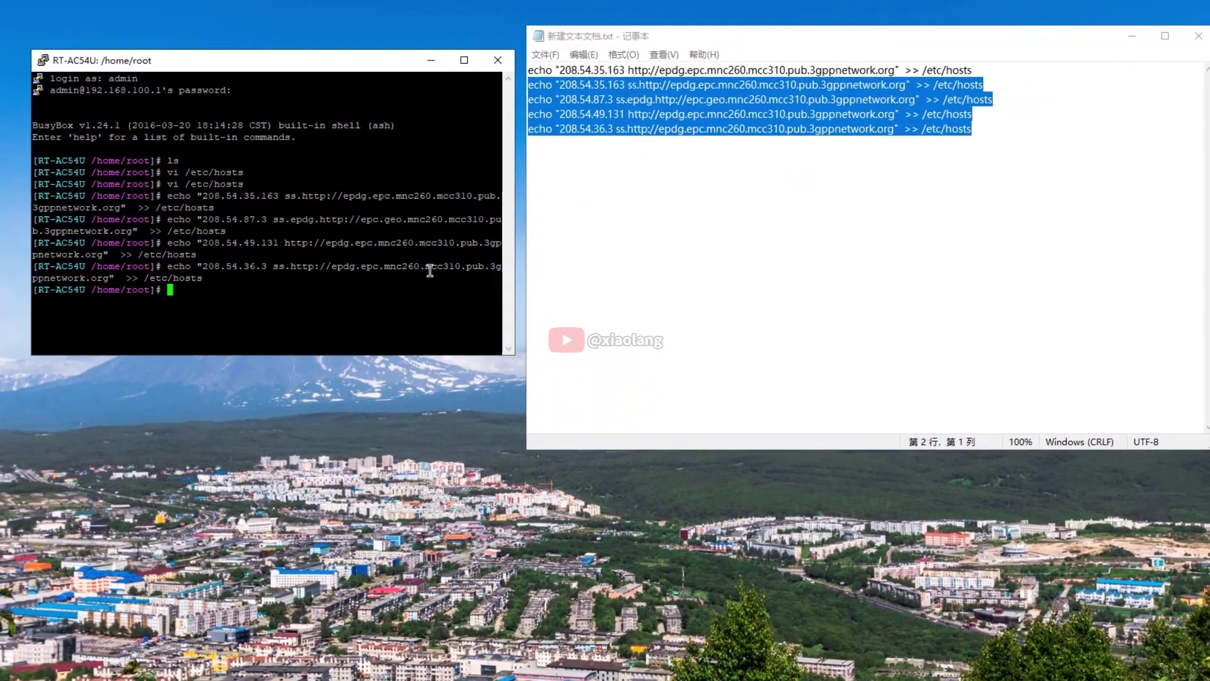
key(Up)
key(Up)
key(Up)
key(Up)
key(Up)
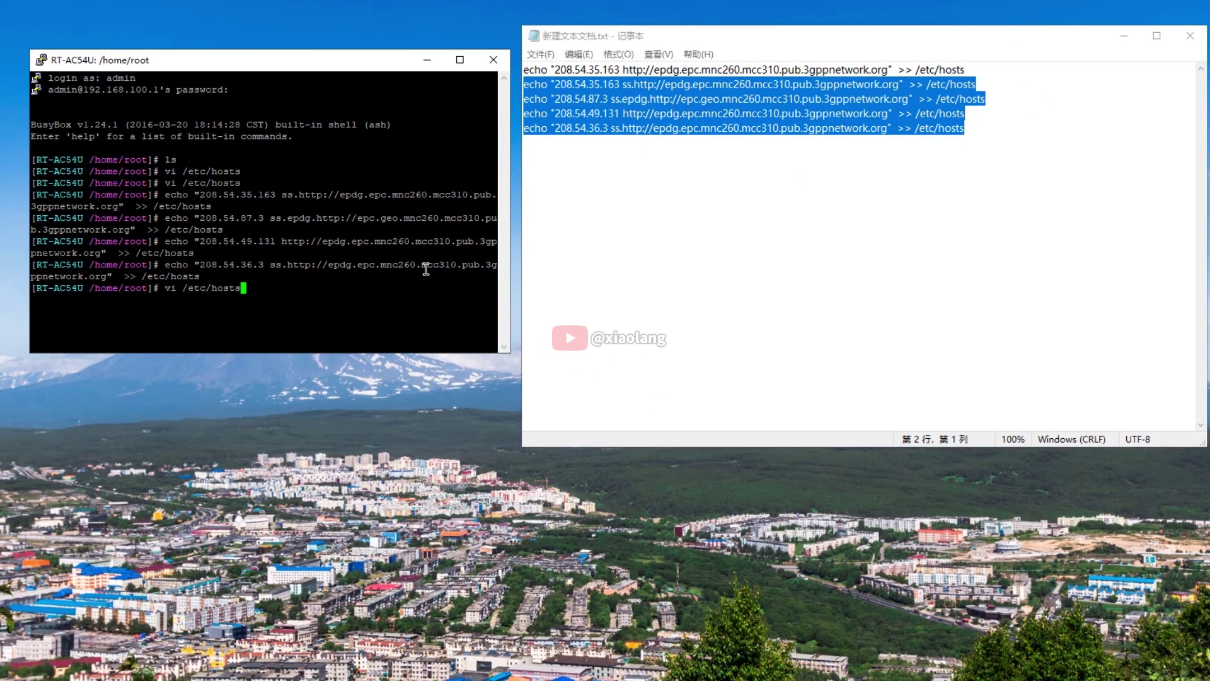
key(Return)
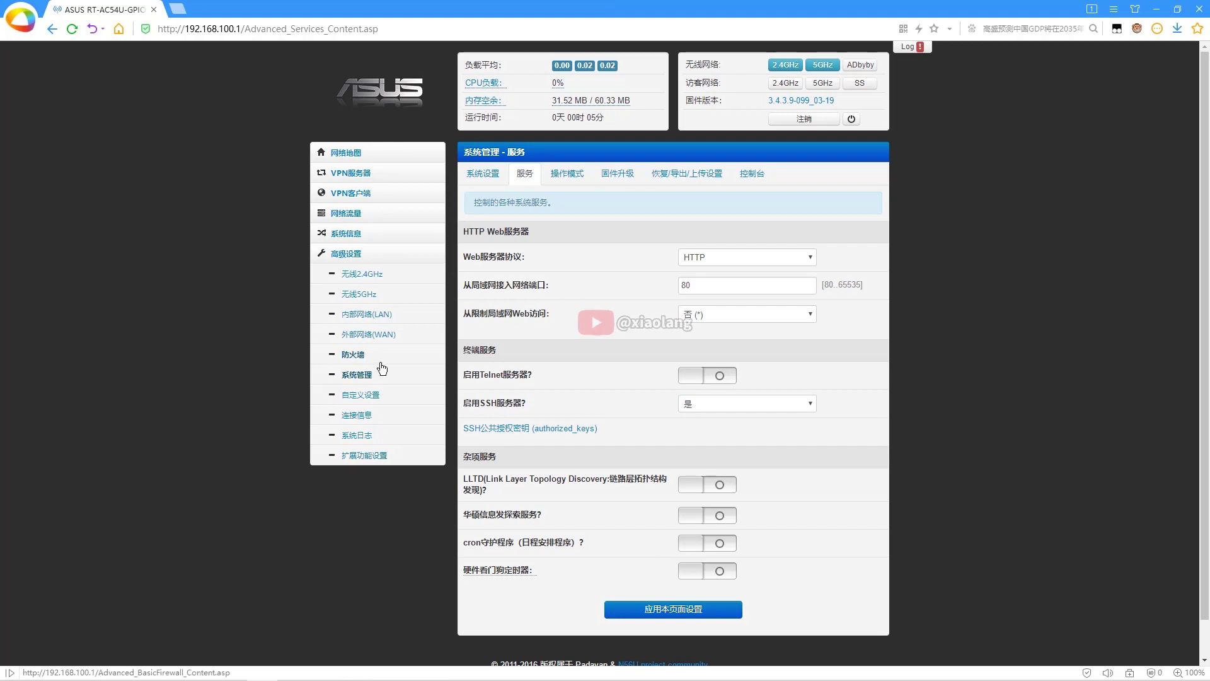
Open Custom Settings > Scripts and expand the pre-initialization and post-startup scripts.
click(351, 395)
click(530, 174)
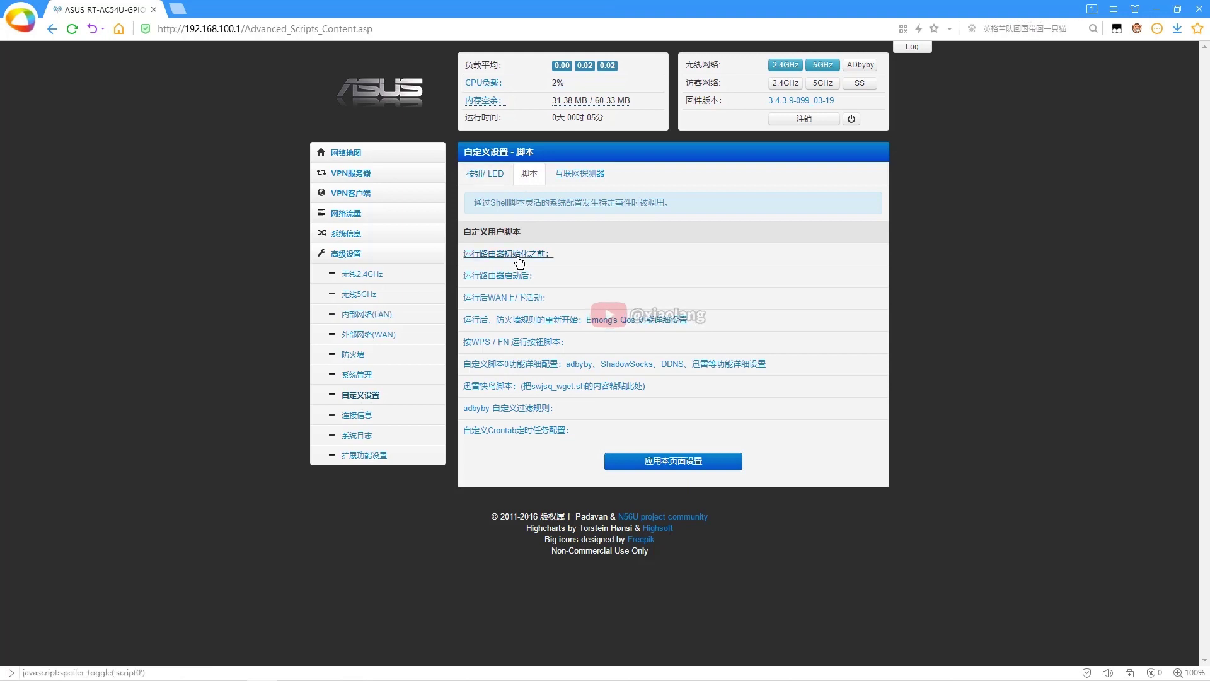
click(501, 253)
scroll(504, 403, down, 2)
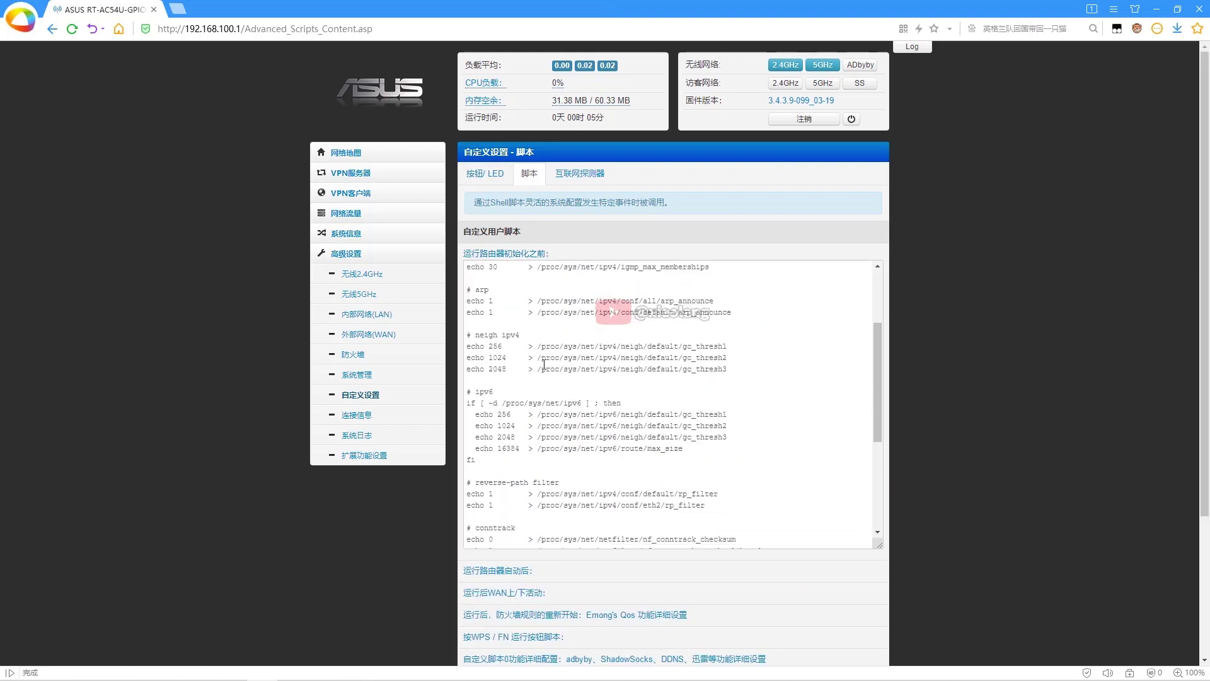
click(511, 570)
scroll(663, 542, down, 6)
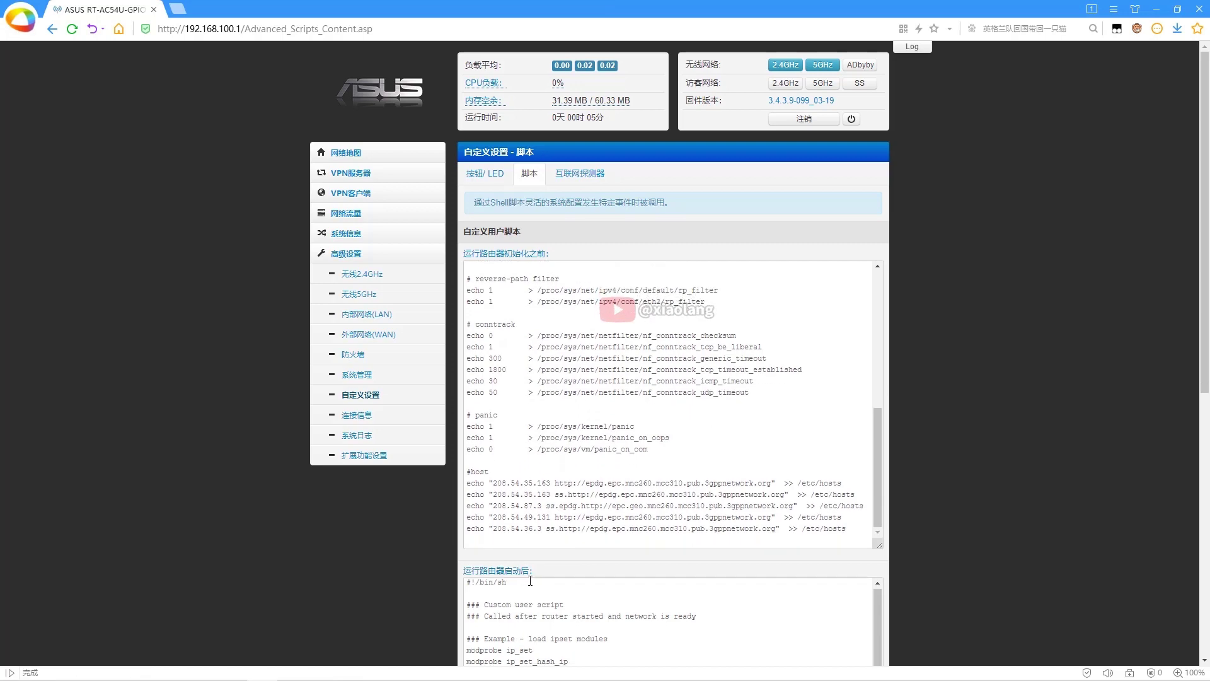
scroll(662, 543, up, 3)
scroll(846, 293, up, 12)
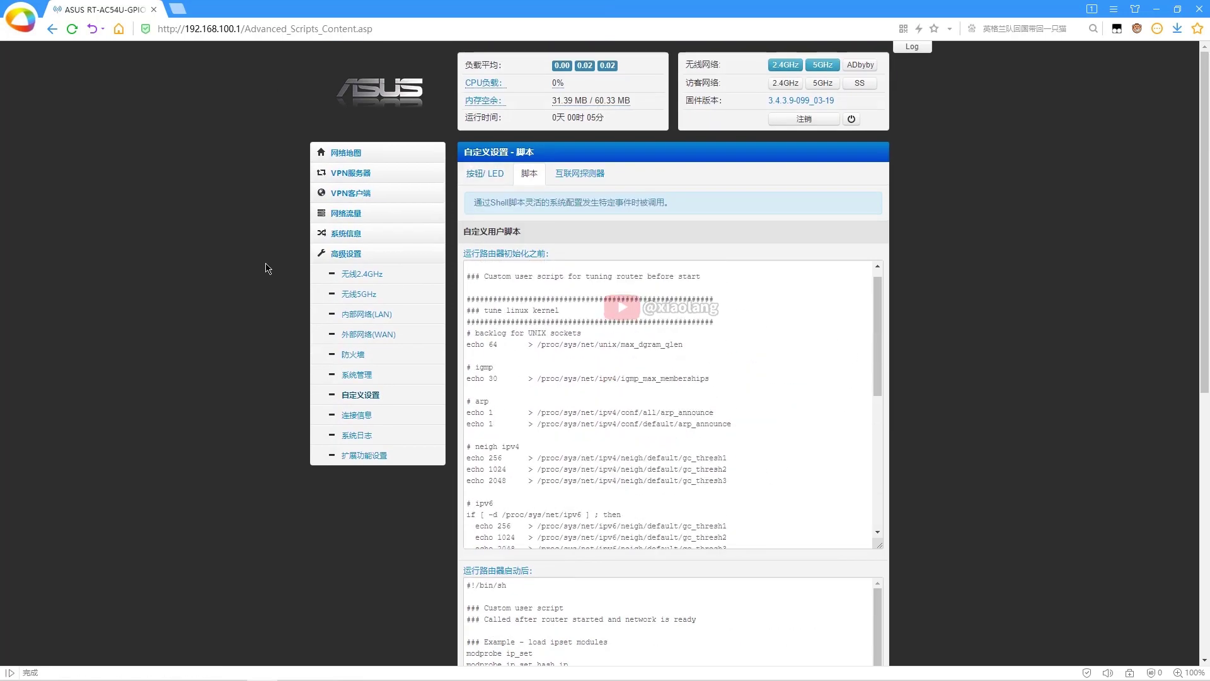
scroll(970, 292, down, 4)
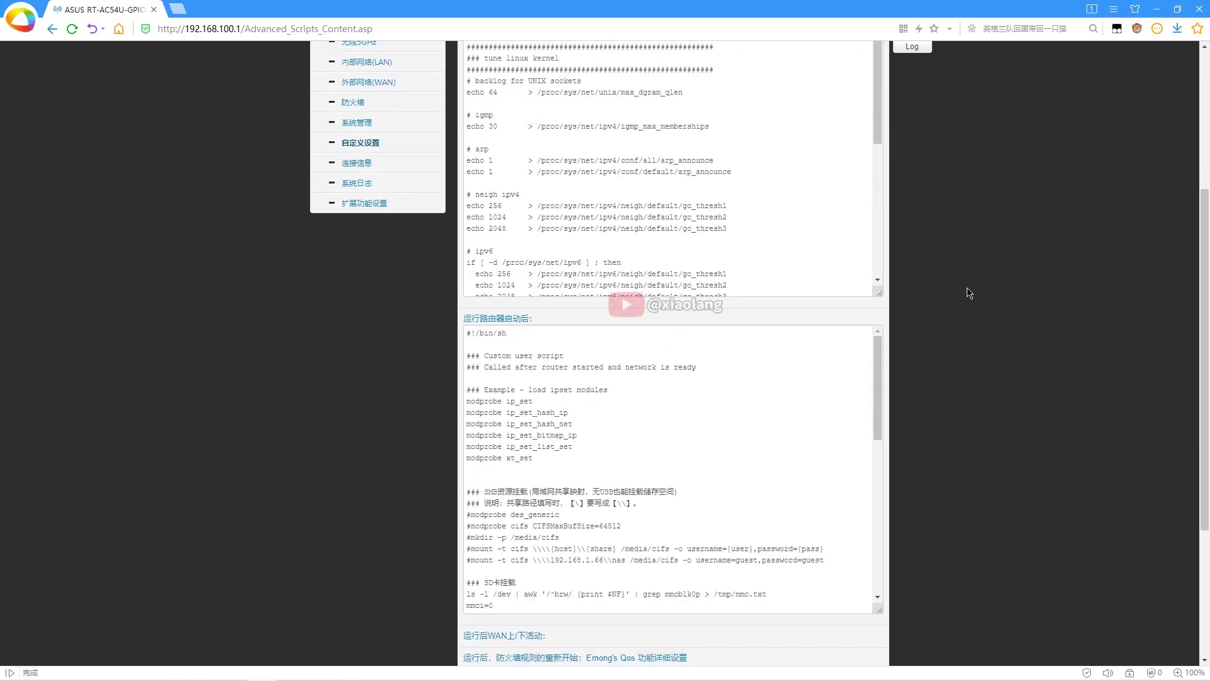
Review the #host echo lines appending epdg entries, then switch to the Buttons/LED tab.
drag(883, 128, 769, 291)
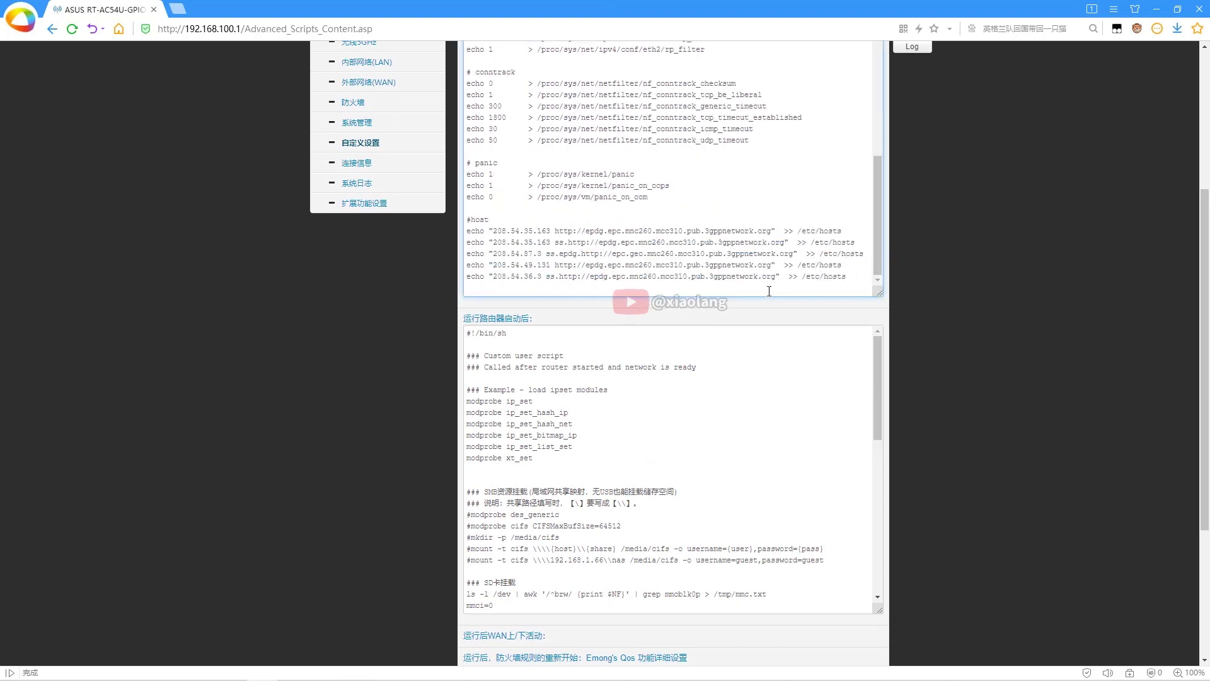
scroll(771, 366, down, 8)
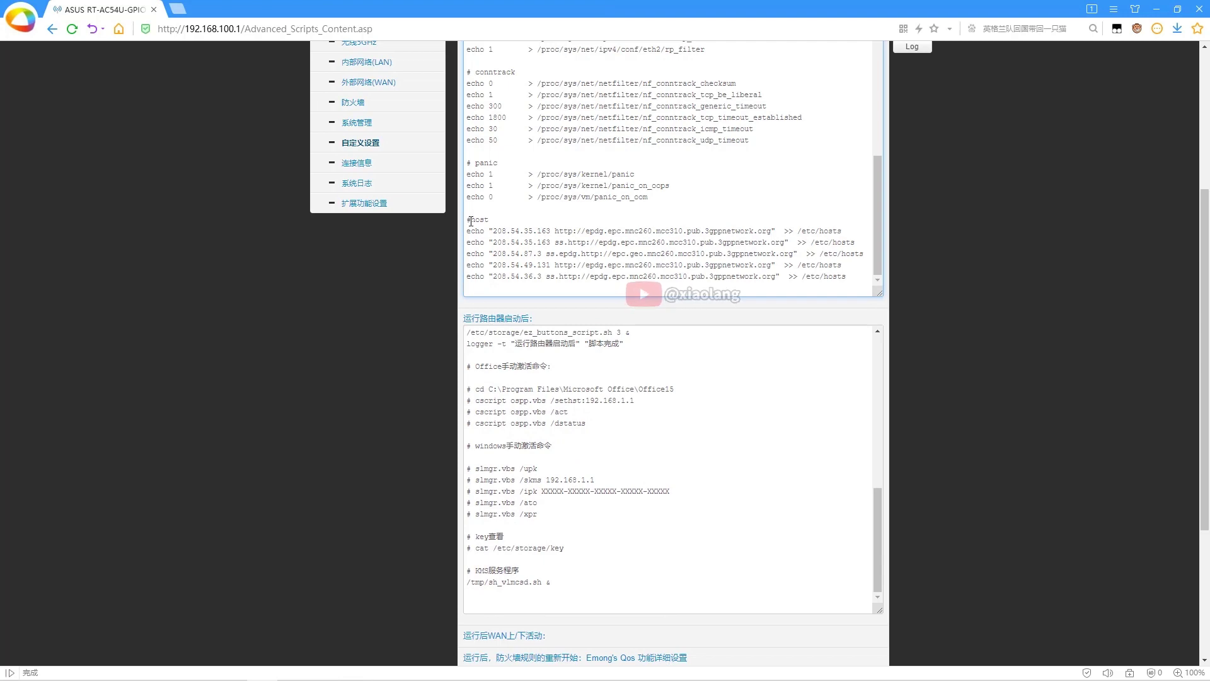
drag(467, 220, 872, 295)
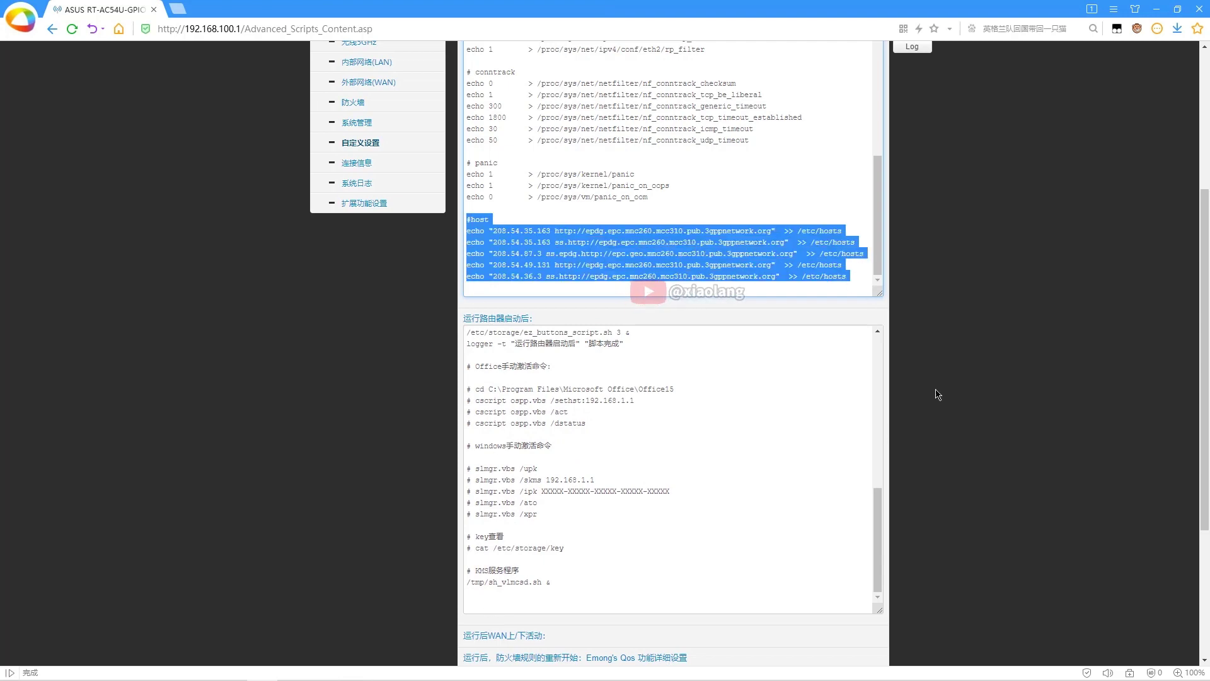
click(662, 353)
scroll(702, 341, up, 10)
scroll(861, 385, up, 5)
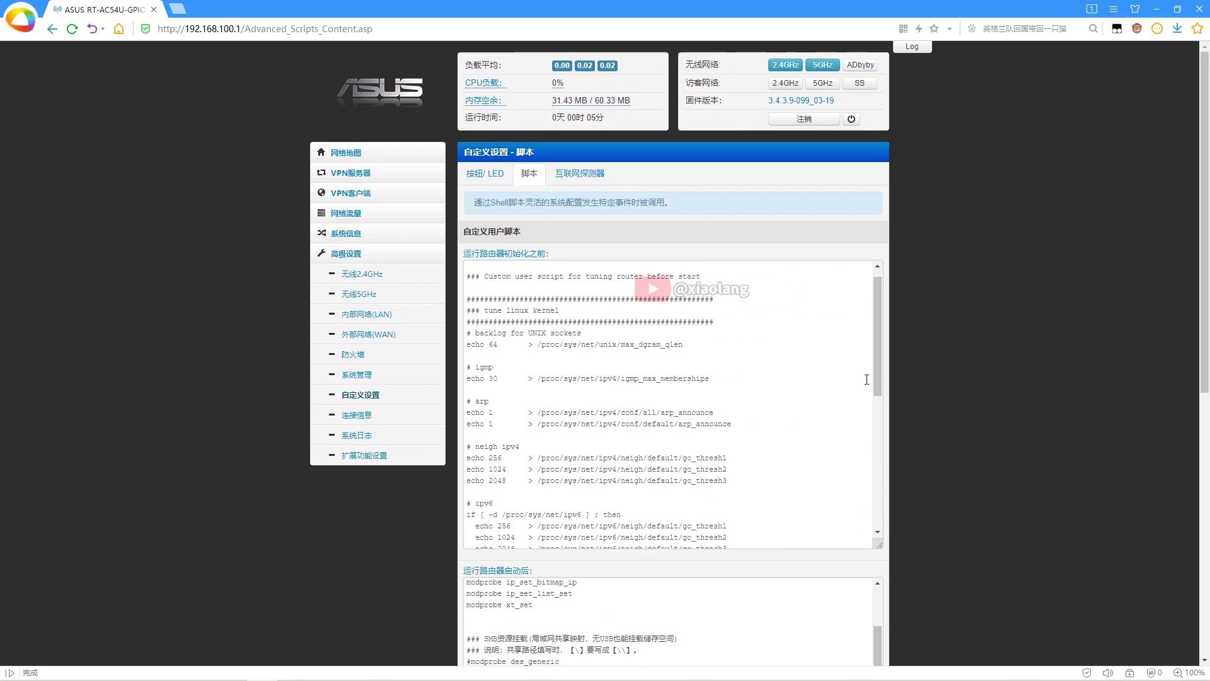
drag(880, 335, 877, 514)
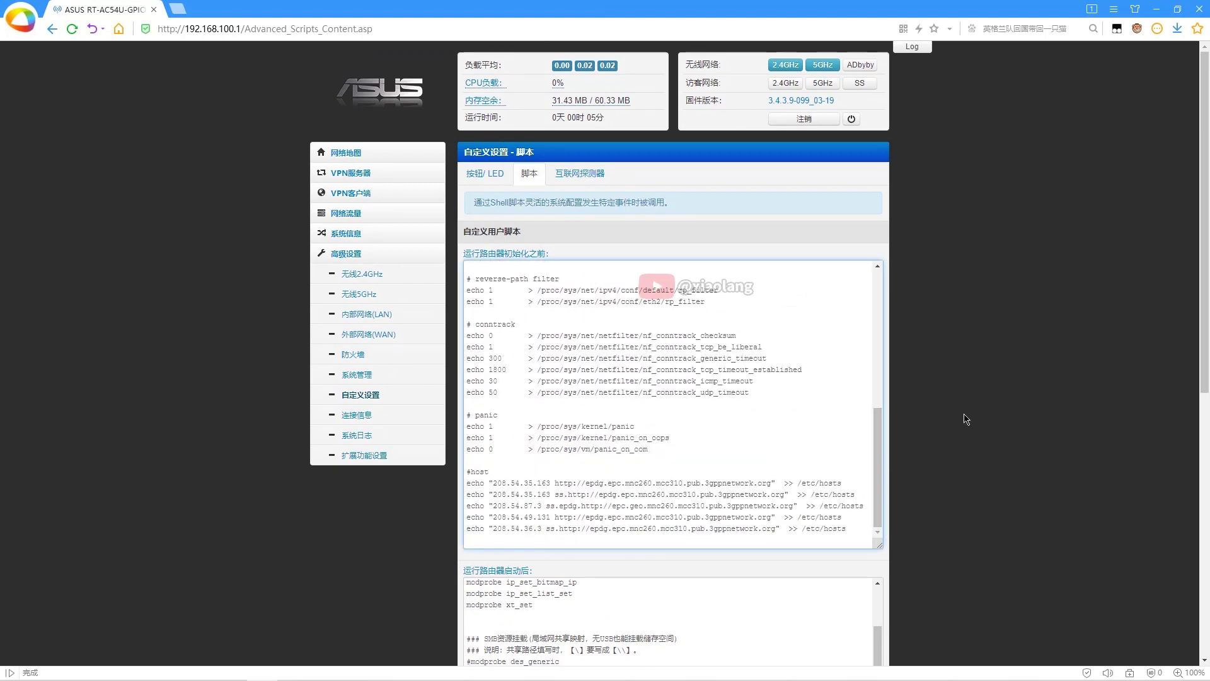
click(578, 174)
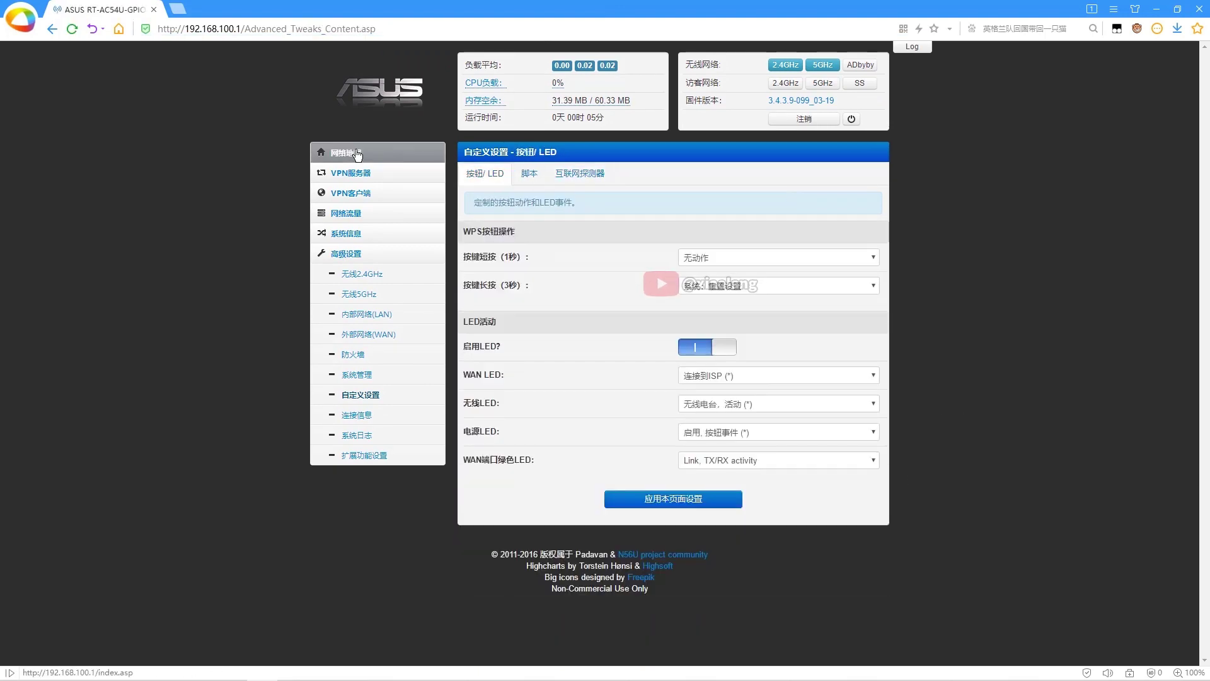
Open Network Map and highlight the router's uptime in the status list.
click(346, 152)
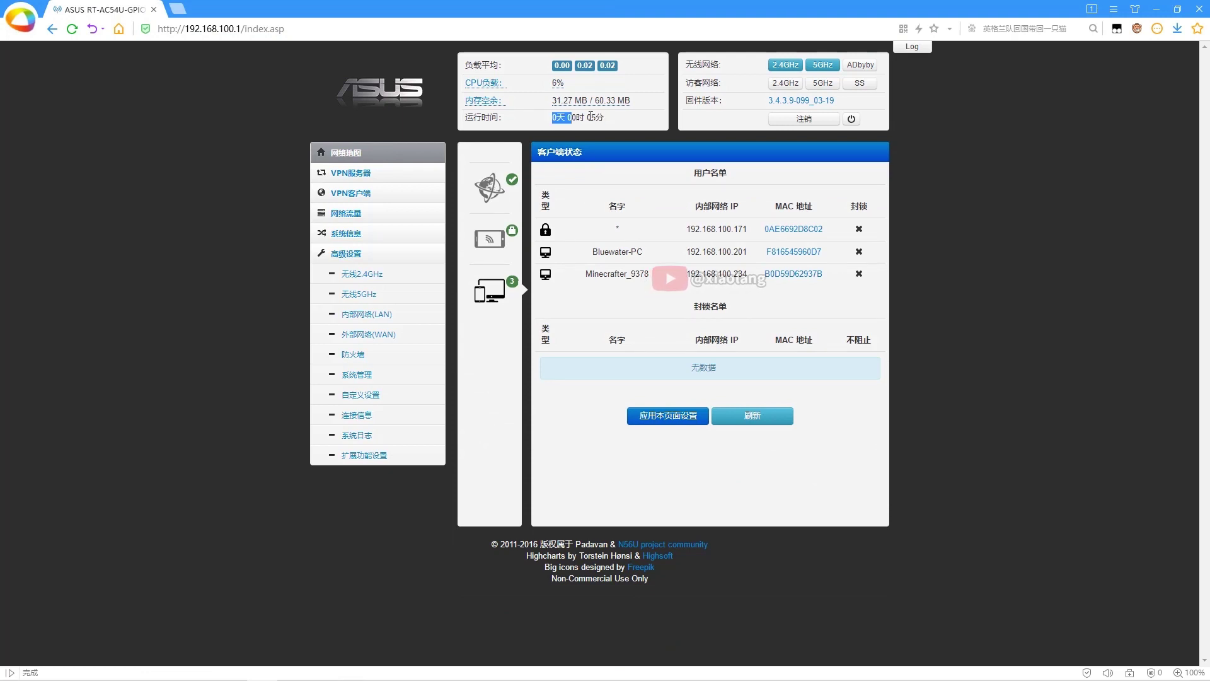
drag(587, 117, 562, 117)
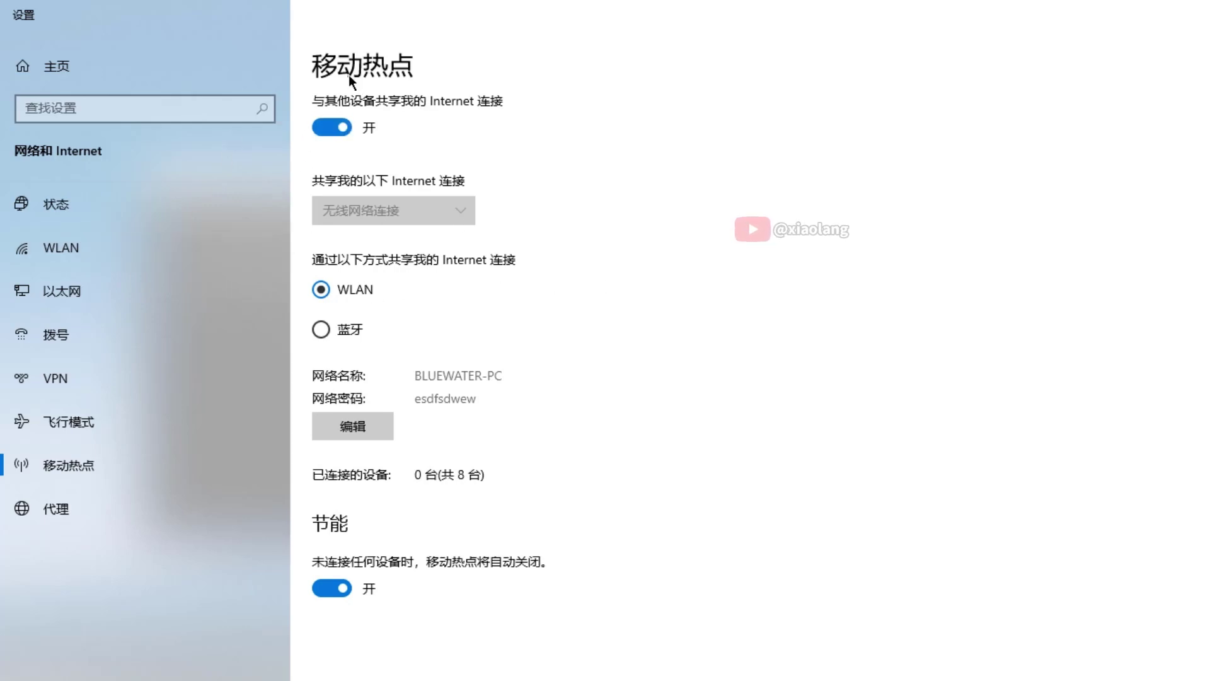
Turn the Windows mobile hotspot off and back on, then close Settings with Alt+F4.
click(334, 128)
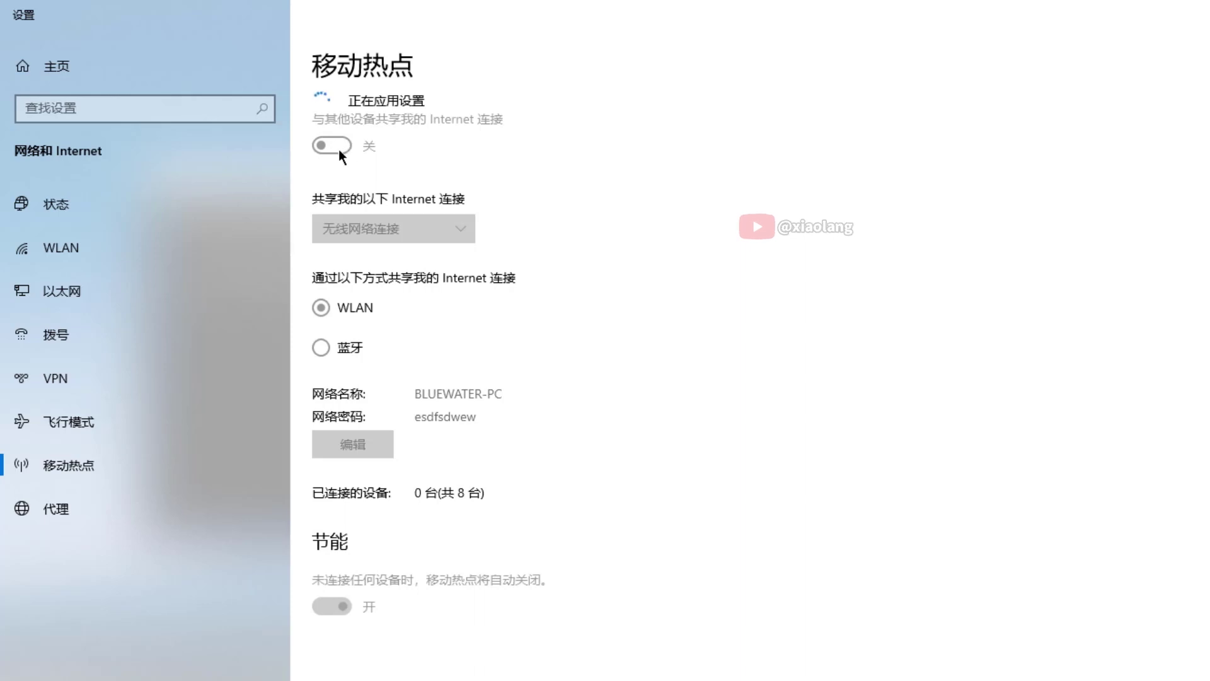
click(340, 128)
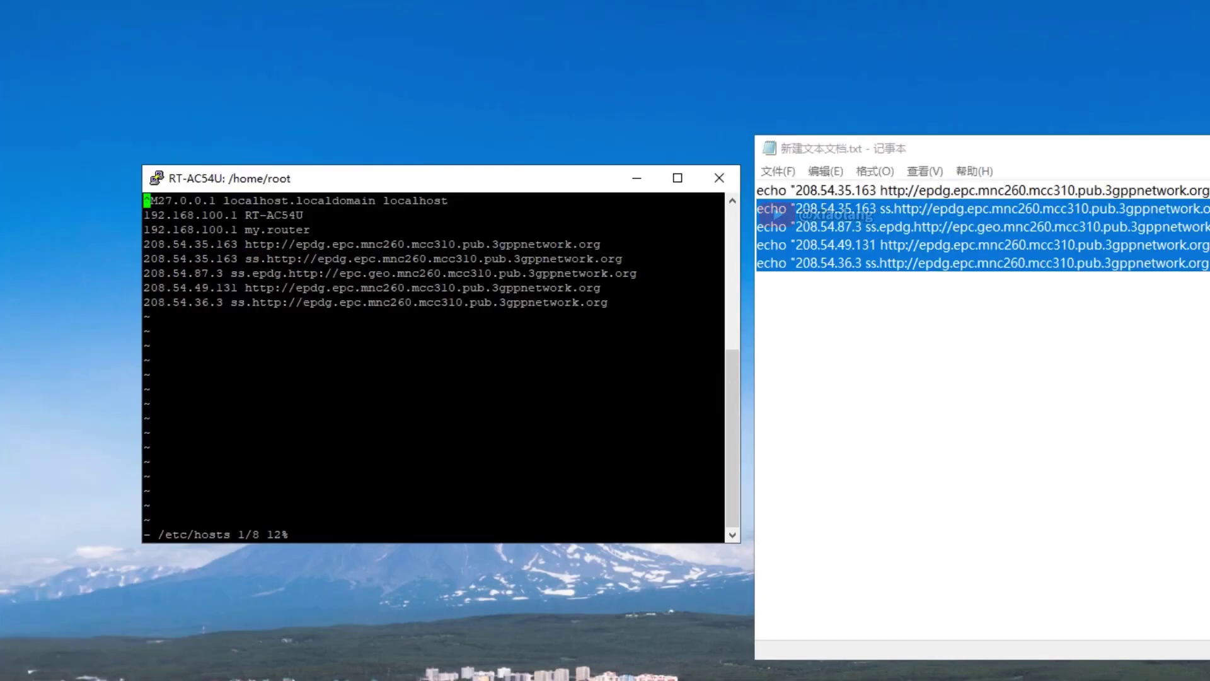
key(alt+F4)
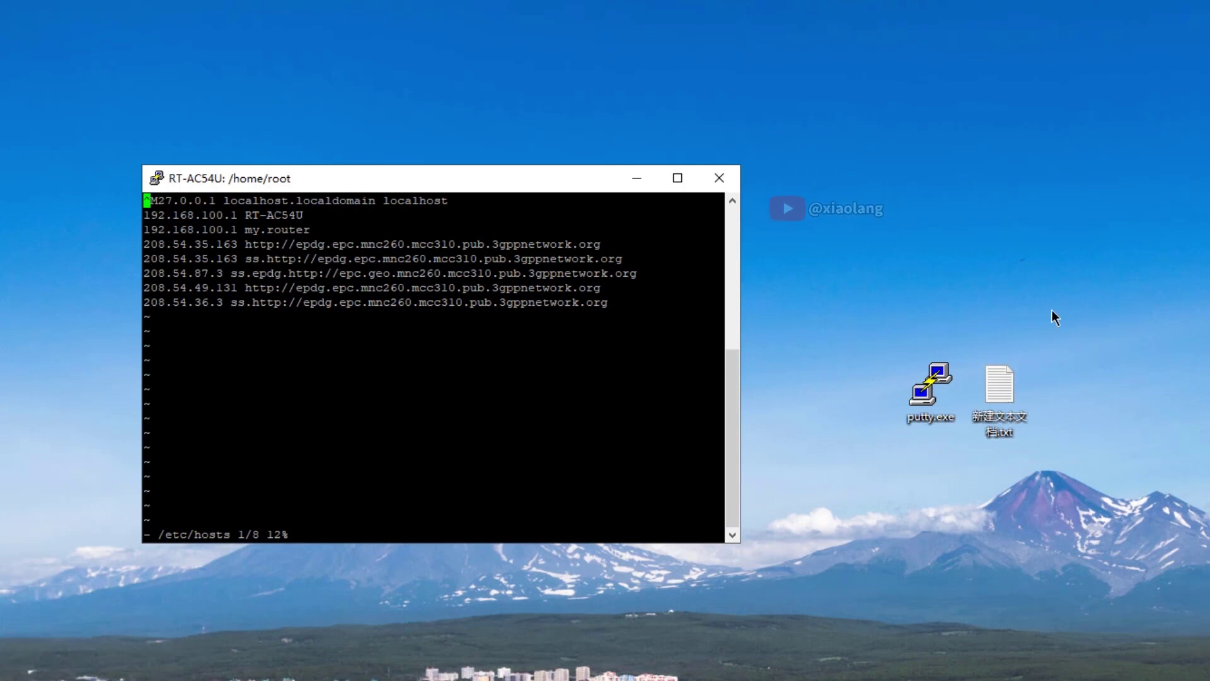
Open the desktop .txt file in Notepad, then start File > Open browsing C:\Windows\System32\drivers\etc.
right_click(997, 394)
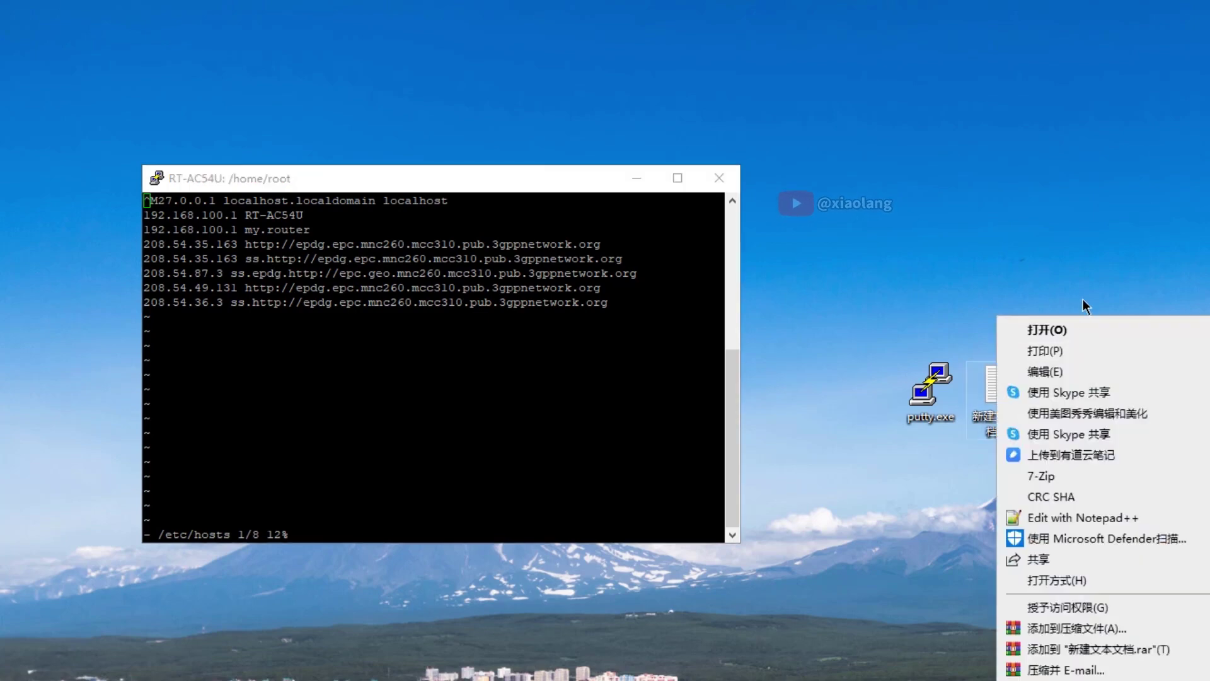
click(1059, 329)
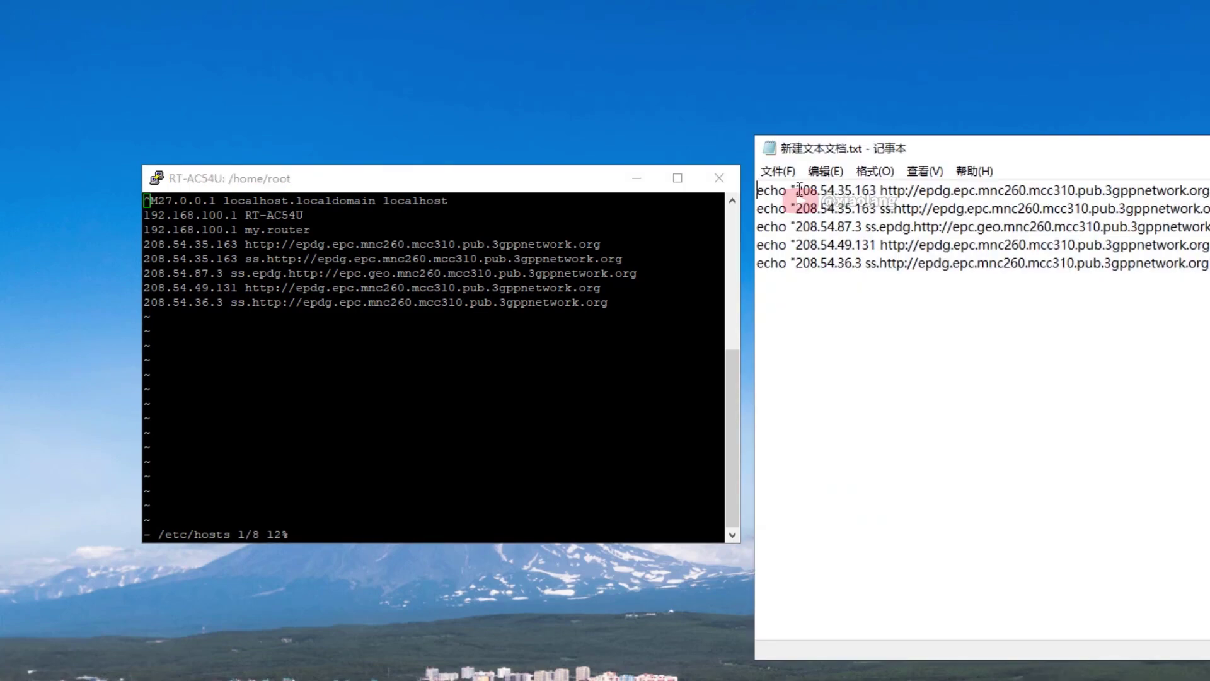
click(771, 173)
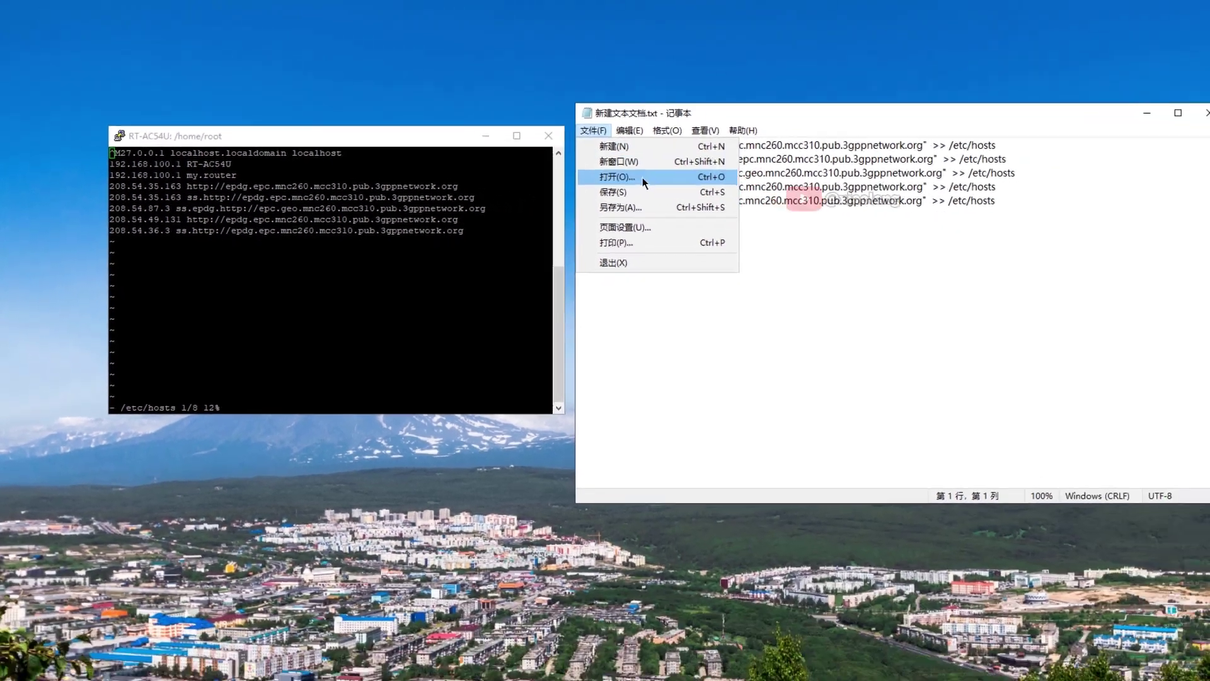
click(813, 230)
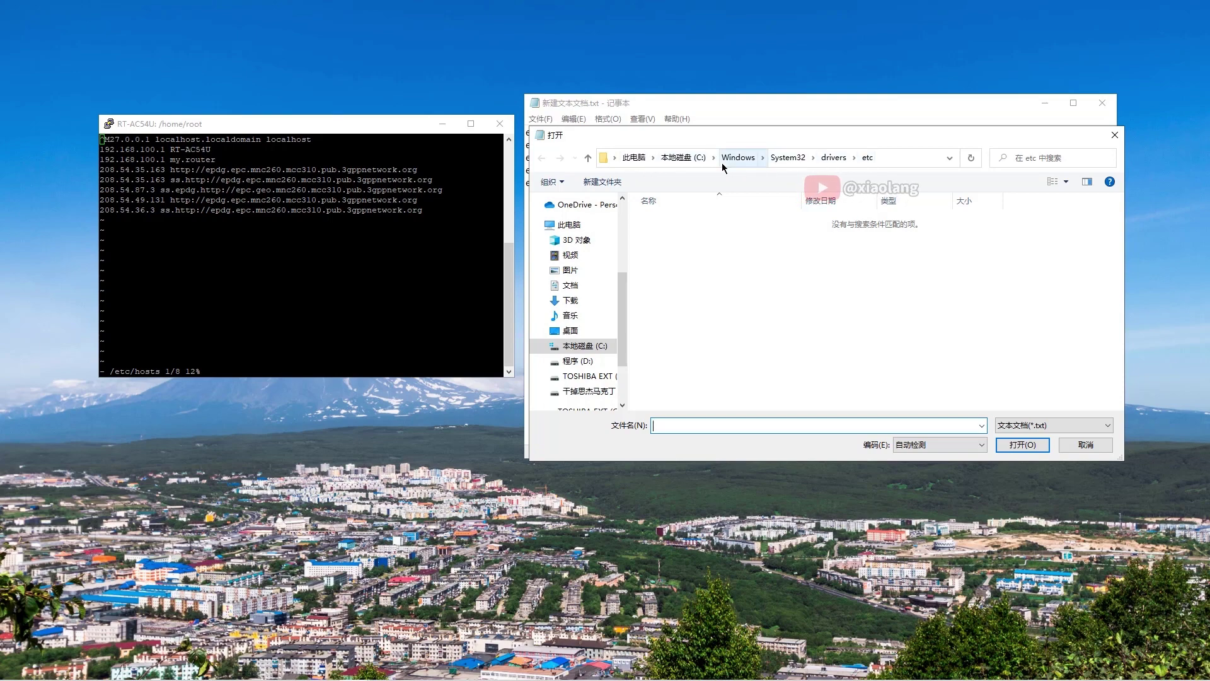
Switch the file filter to All Files (*.*), open hosts, and check its five epdg entries.
click(1047, 425)
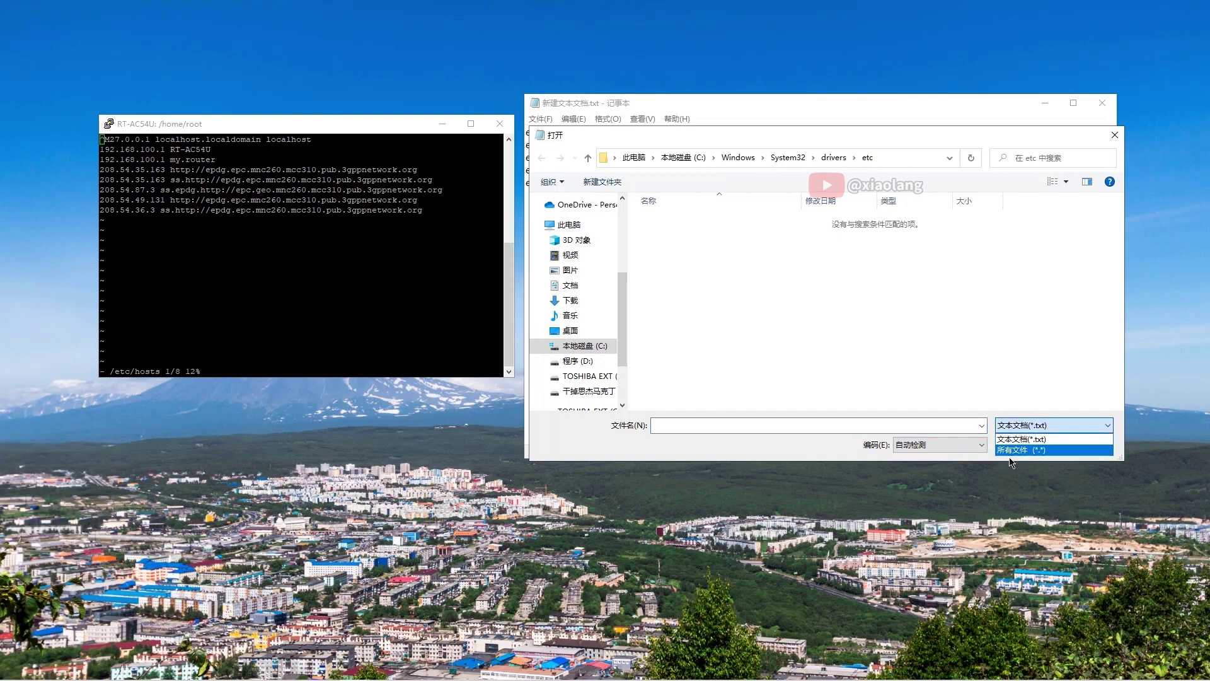
click(1009, 448)
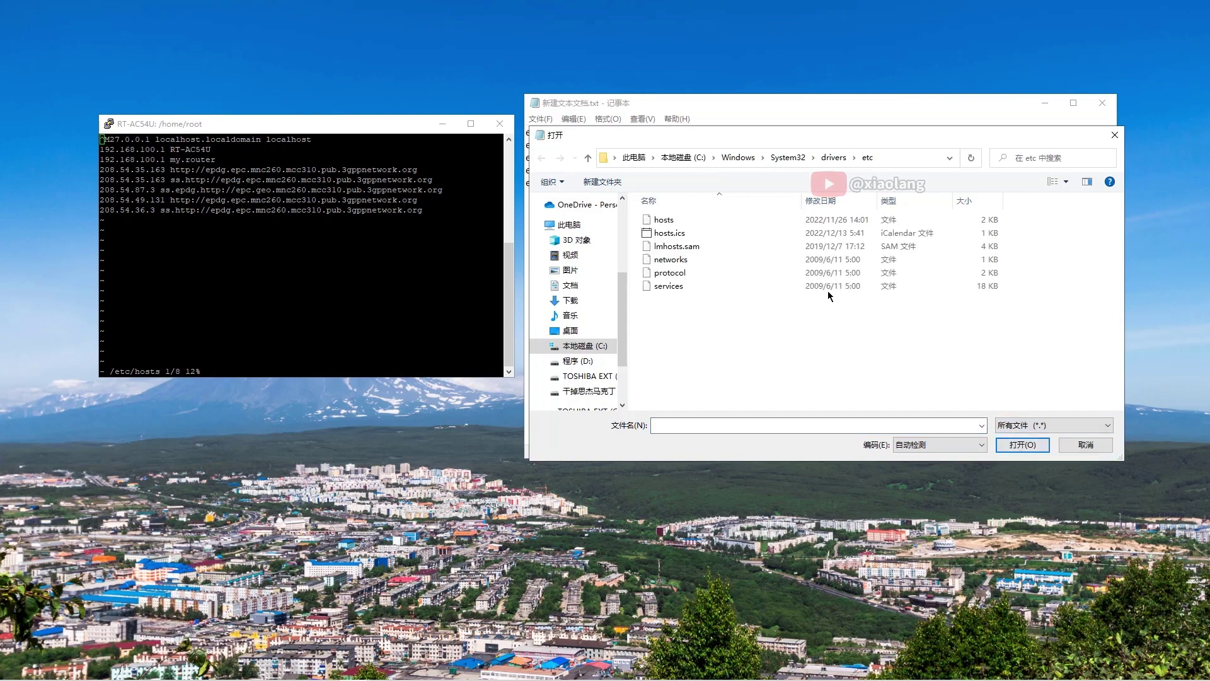
double_click(670, 225)
scroll(840, 322, down, 7)
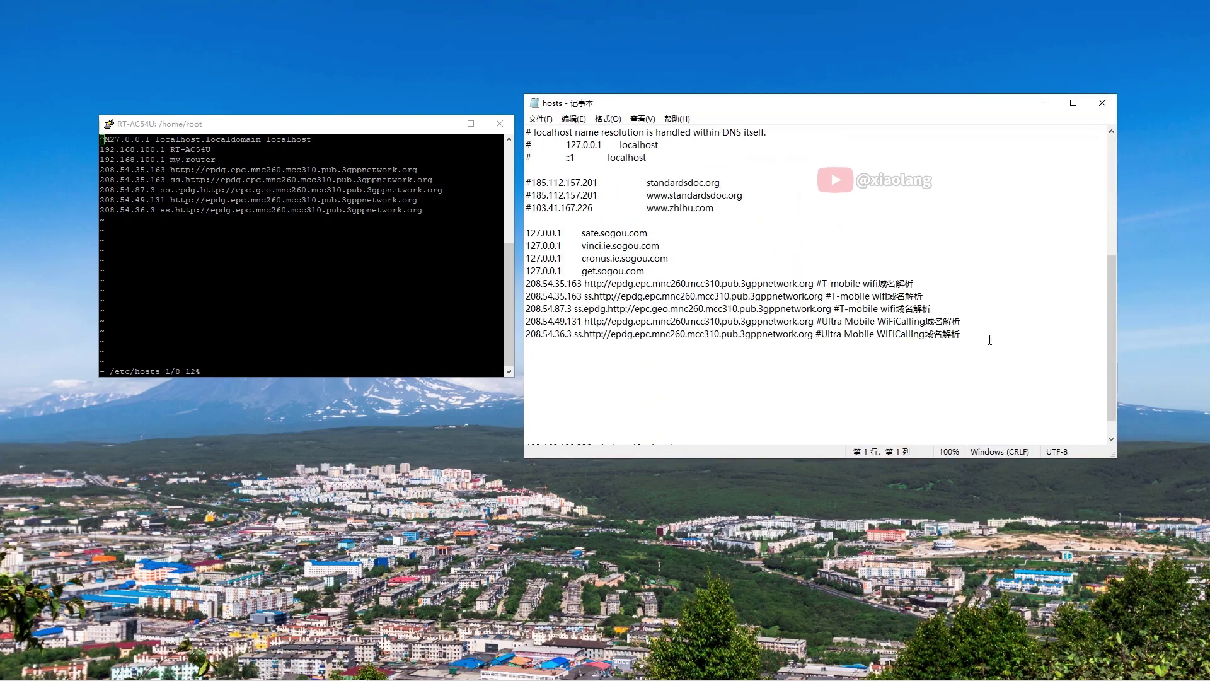
drag(990, 339, 502, 287)
click(702, 259)
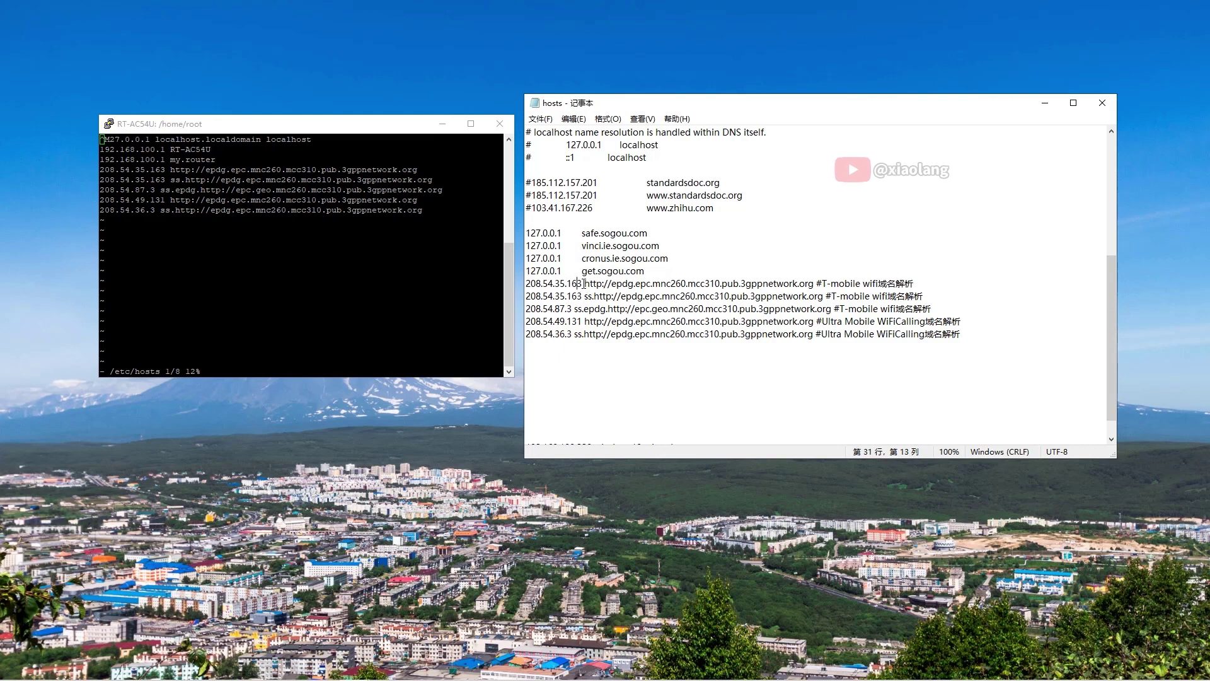
Insert tabs before the host names and # comments of the five epdg lines to form columns.
key(Tab)
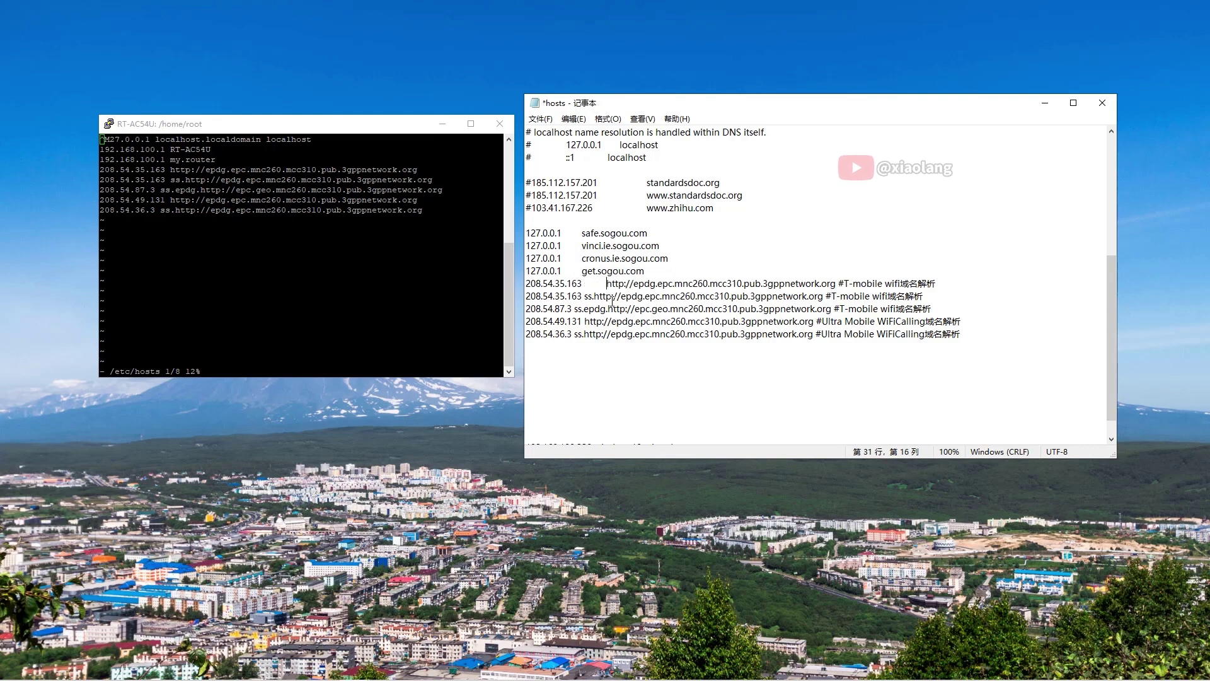
click(581, 296)
key(Tab)
click(572, 309)
key(Tab)
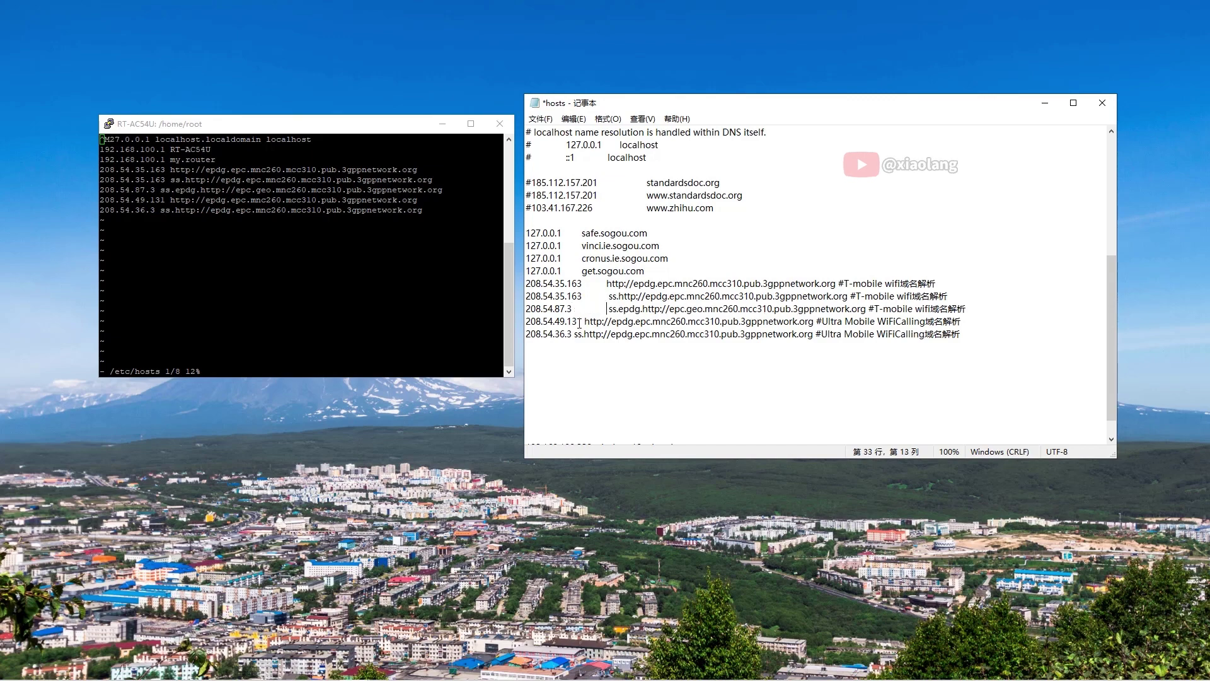
key(Tab)
key(Tab)
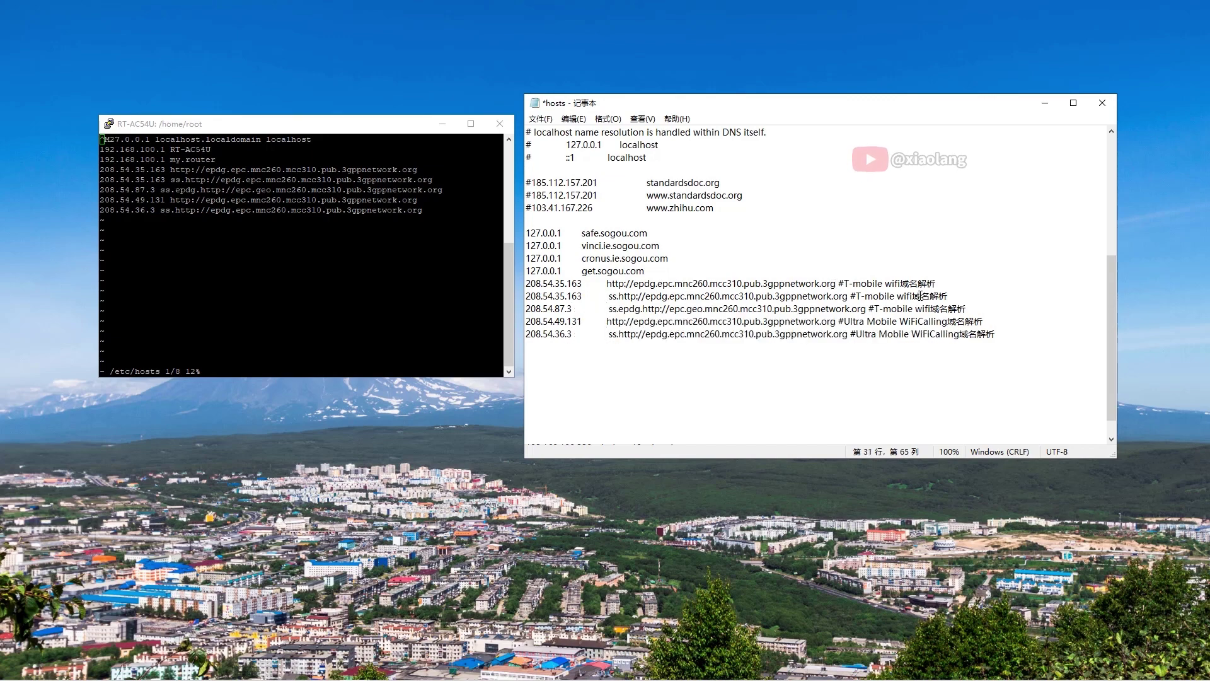
key(Tab)
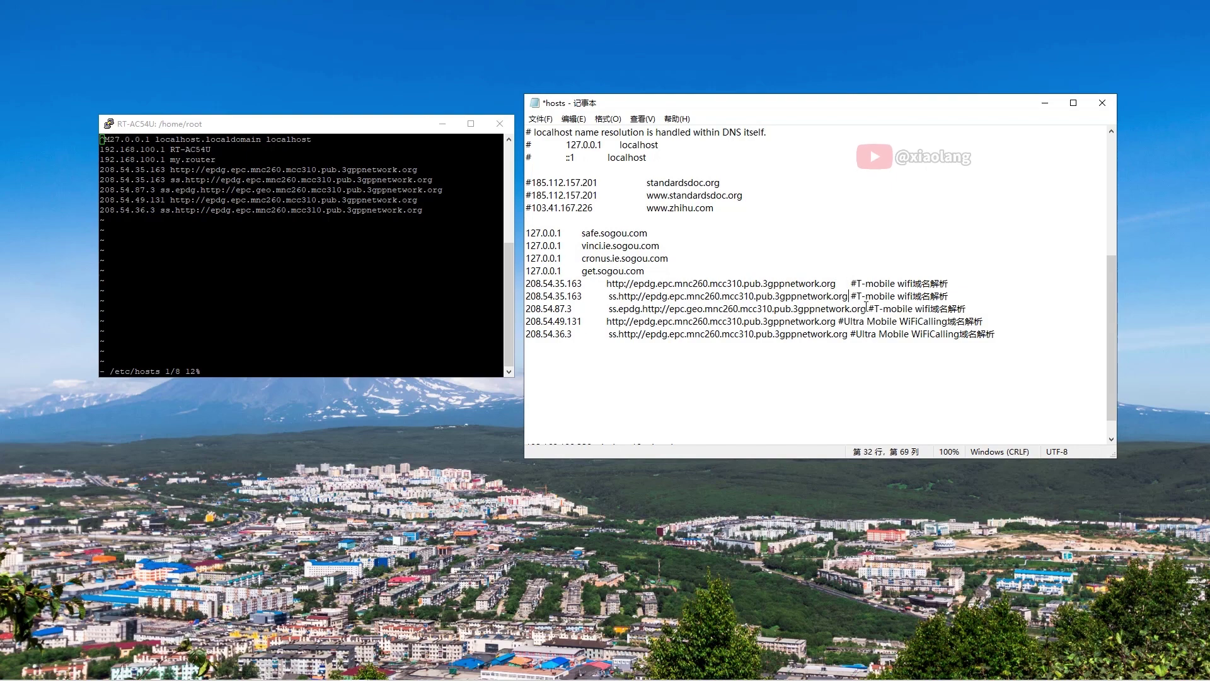
click(867, 308)
key(Tab)
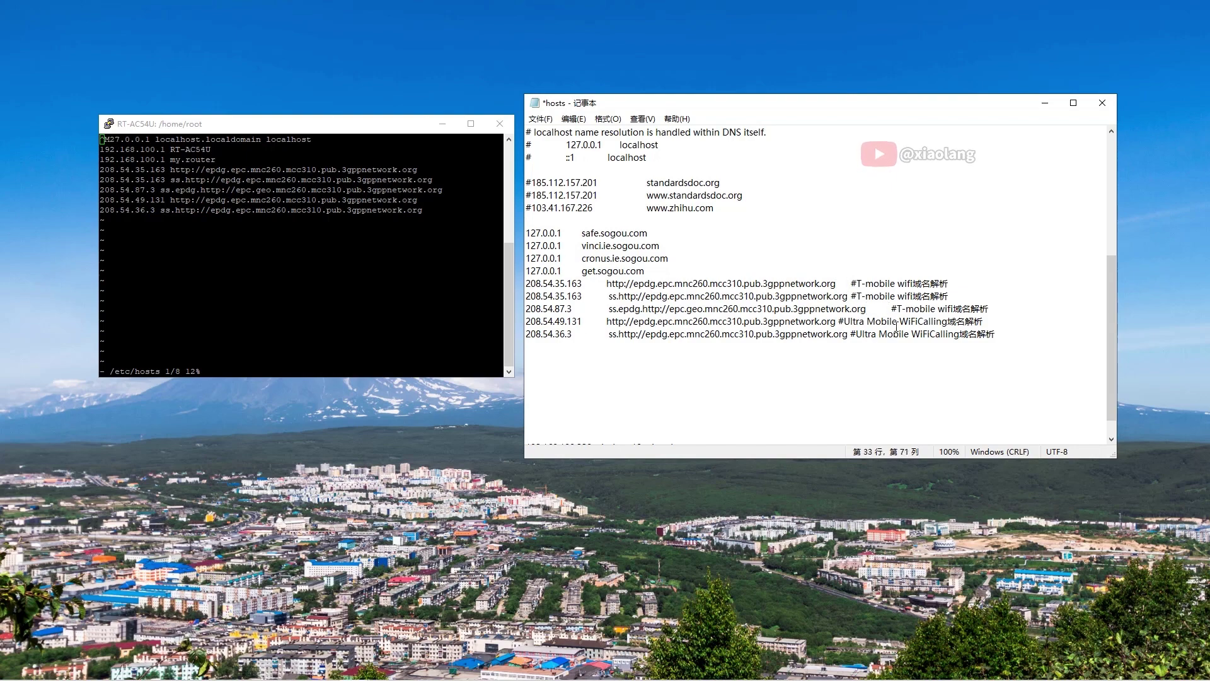
key(Tab)
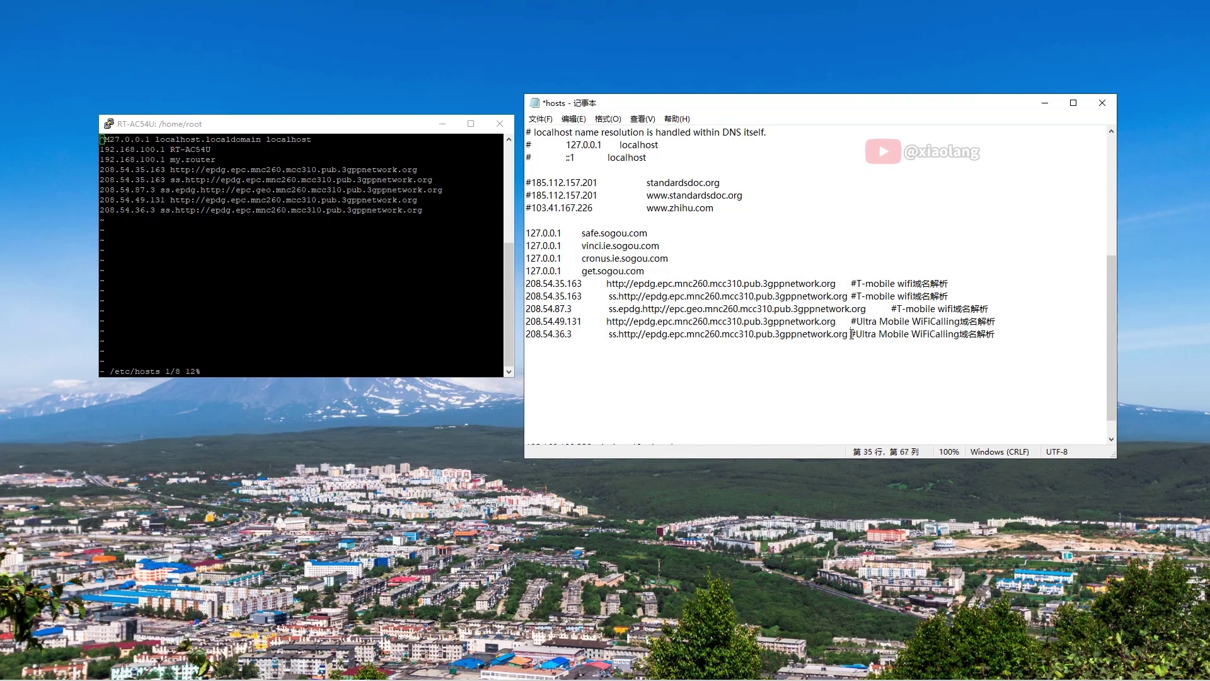
key(Tab)
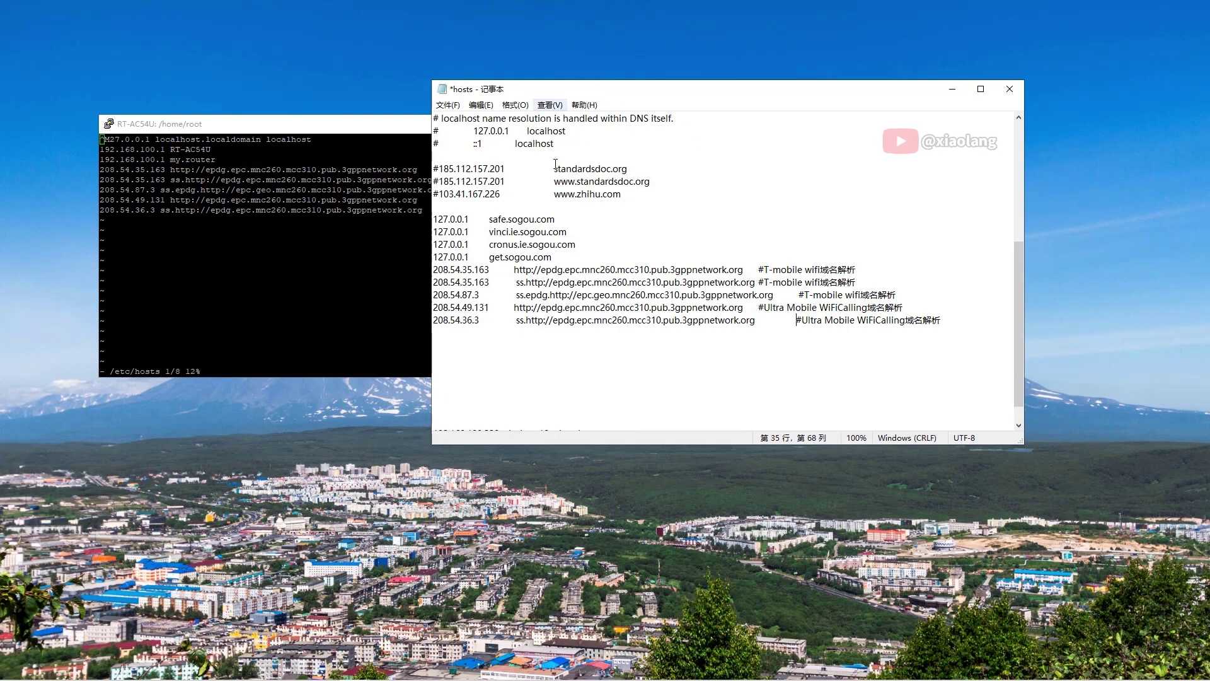
Refresh the Windows desktop from its right-click menu.
click(702, 35)
right_click(701, 34)
click(785, 69)
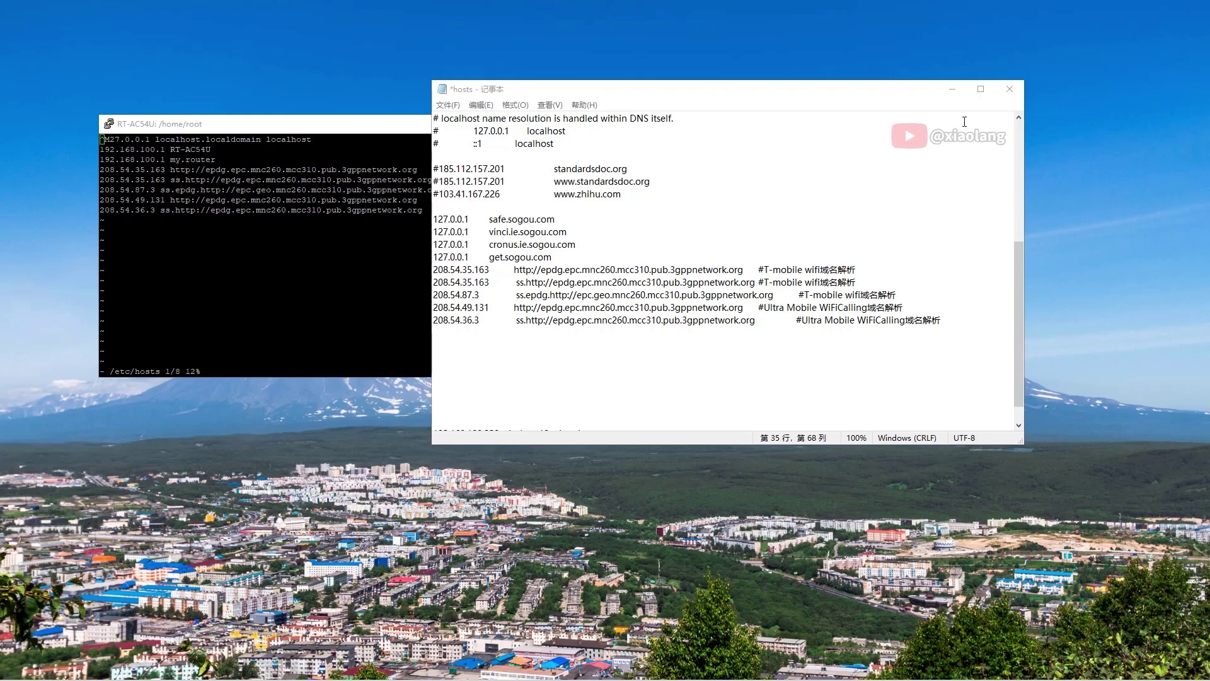
Close the edited hosts file in Notepad, choosing 不保存 (Don't Save).
click(1009, 89)
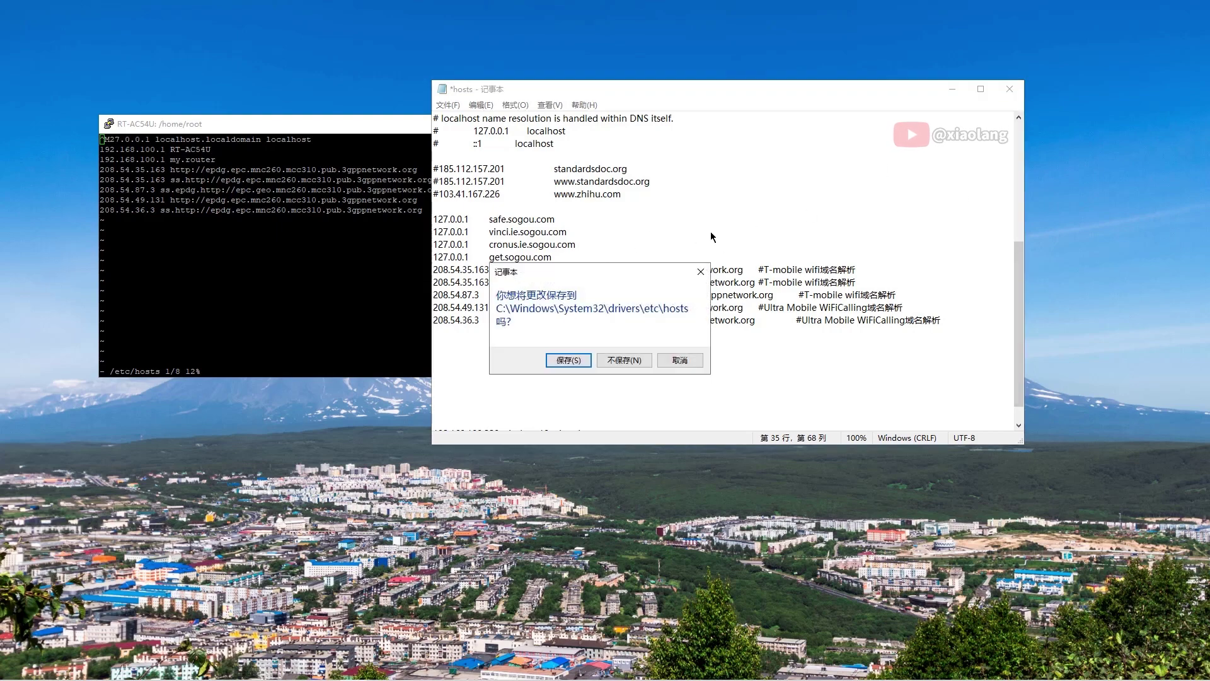
drag(640, 364, 694, 265)
click(640, 362)
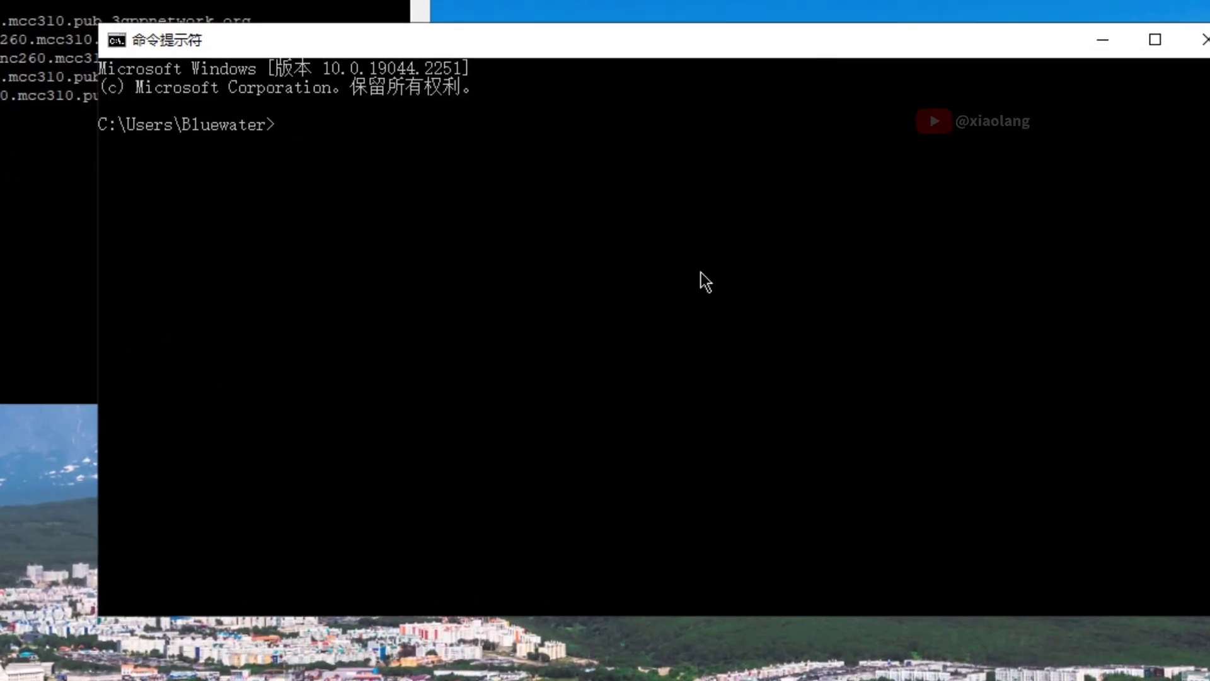
Run ipconfig /flushdns in Command Prompt and confirm the DNS resolver cache flush succeeded.
click(456, 191)
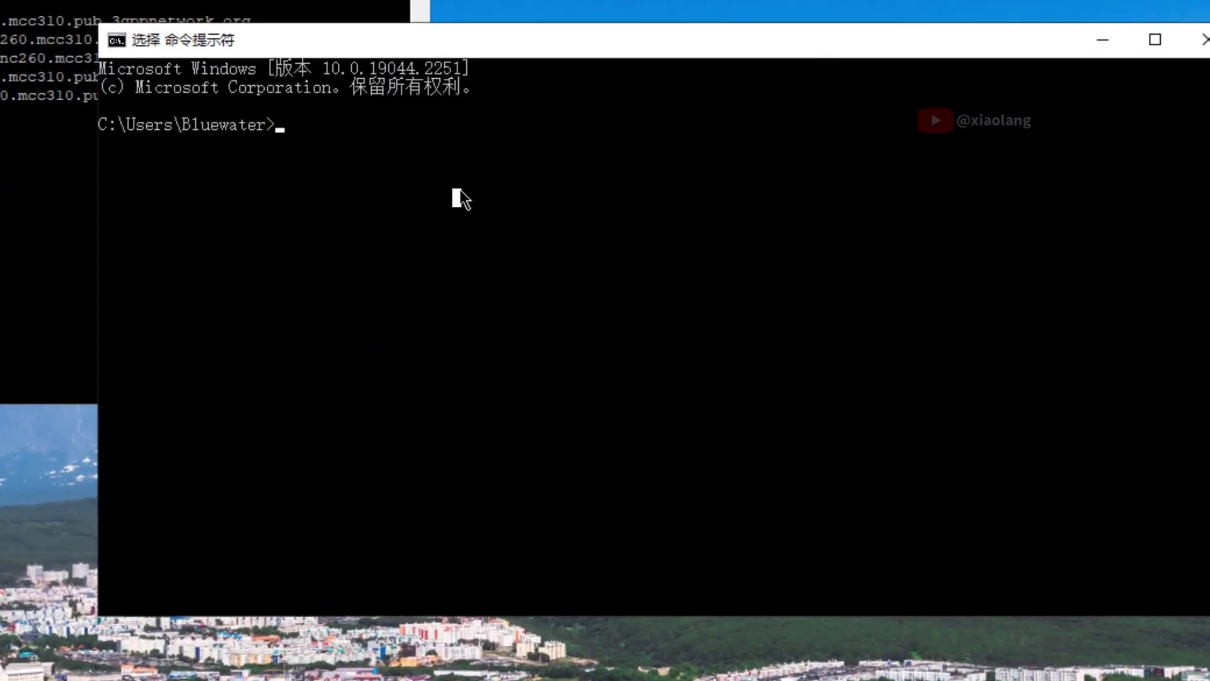
click(380, 163)
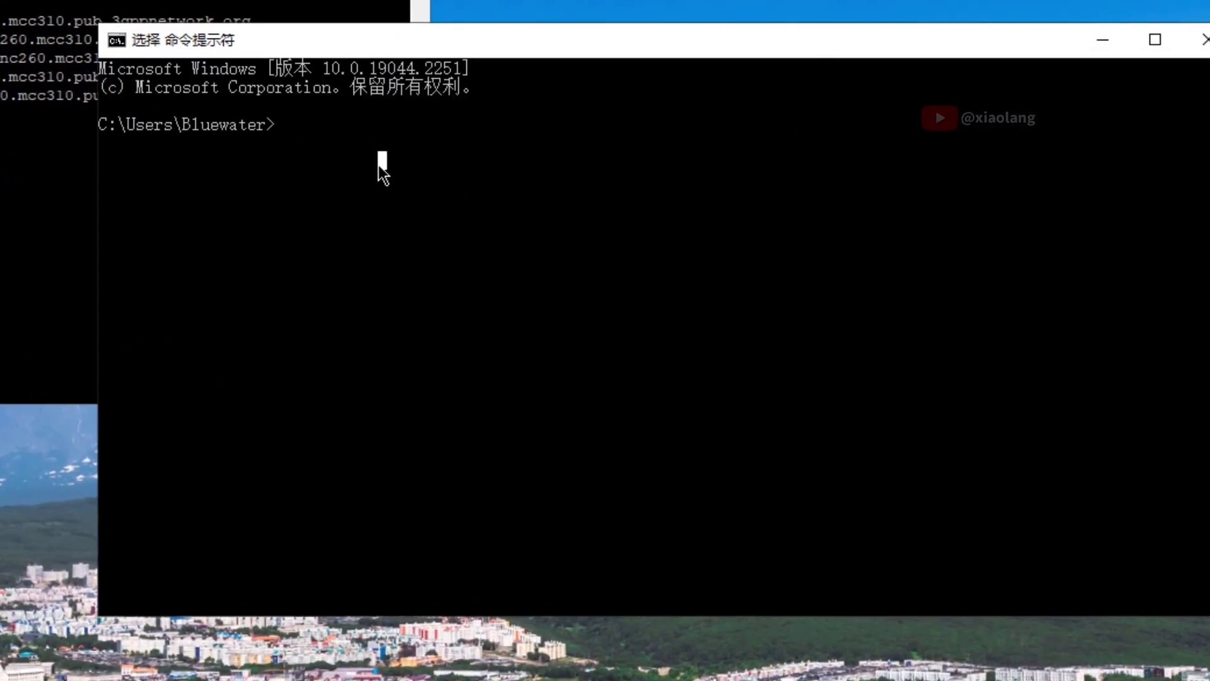
text(i)
key(shift)
text(pconfig )
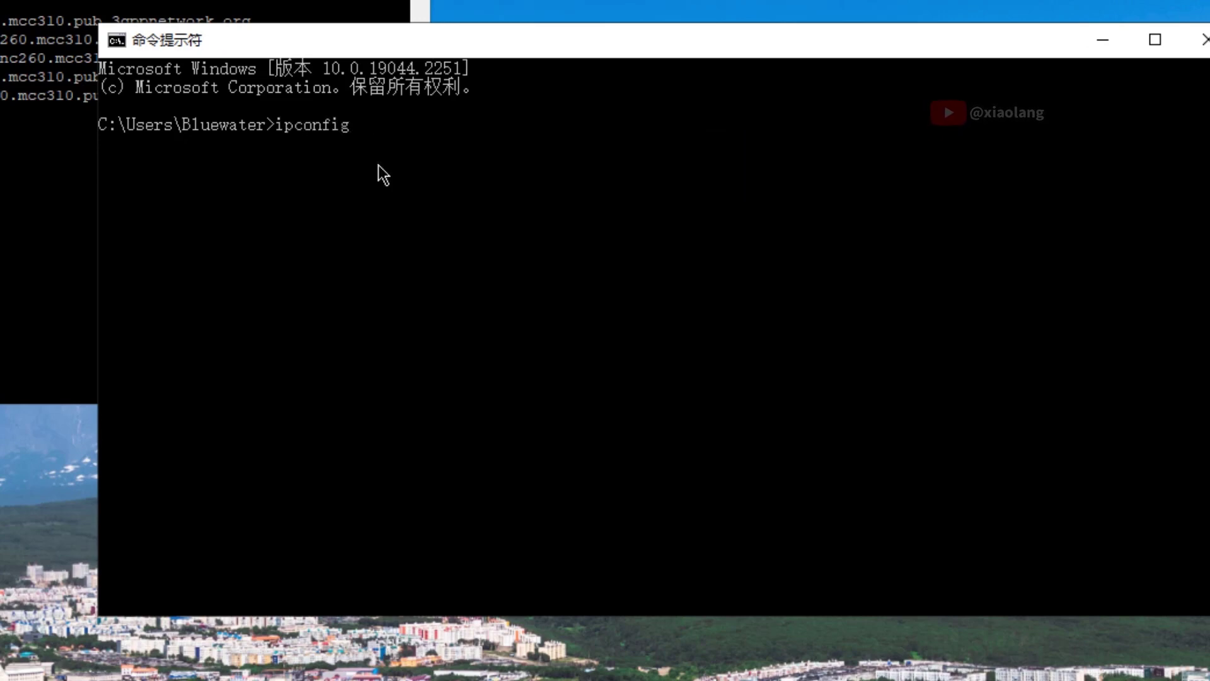
text(/flushdns)
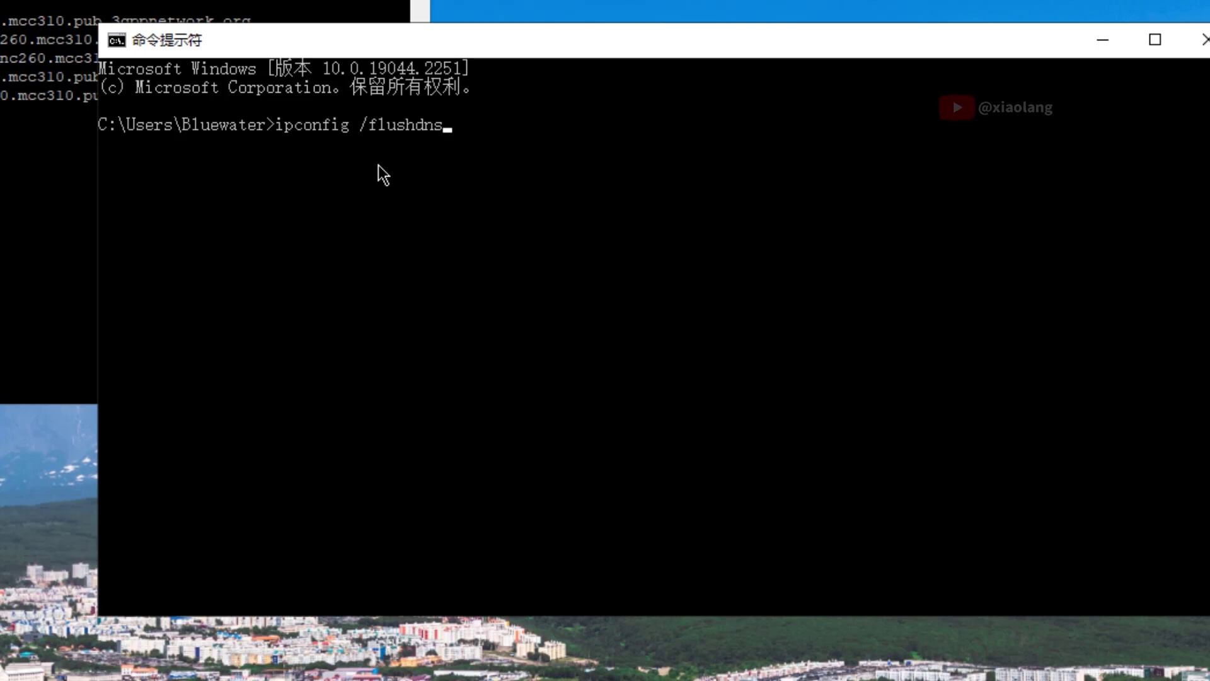
key(Return)
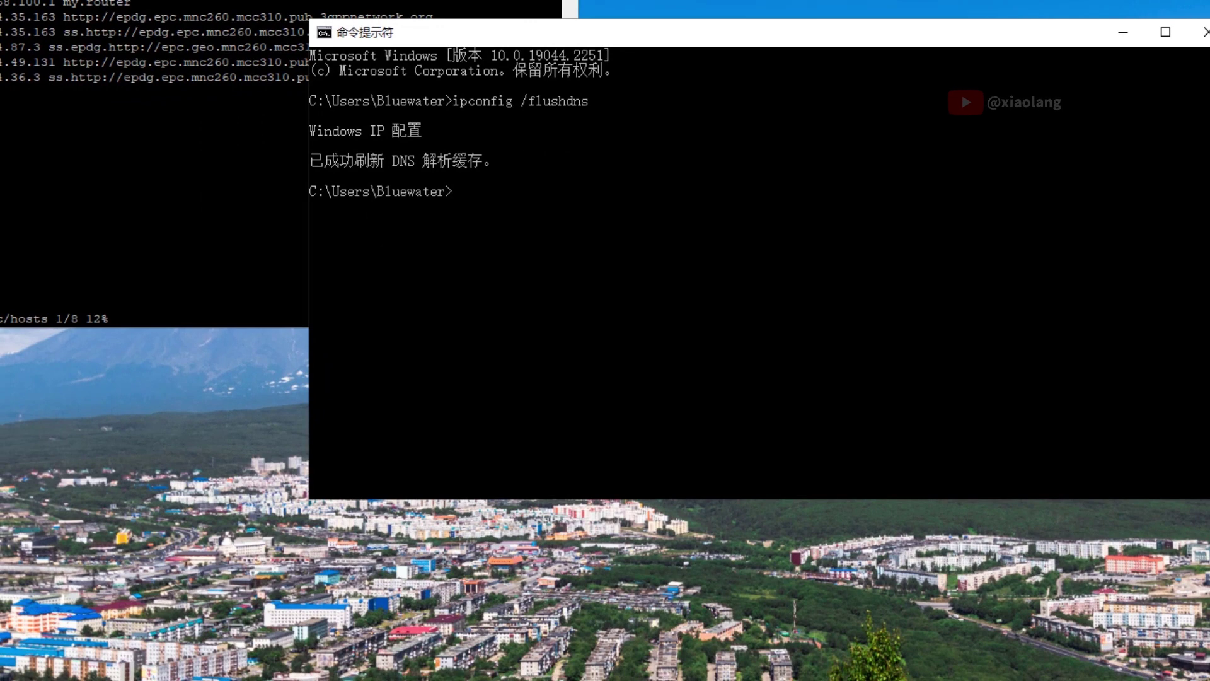
drag(1013, 38, 866, 80)
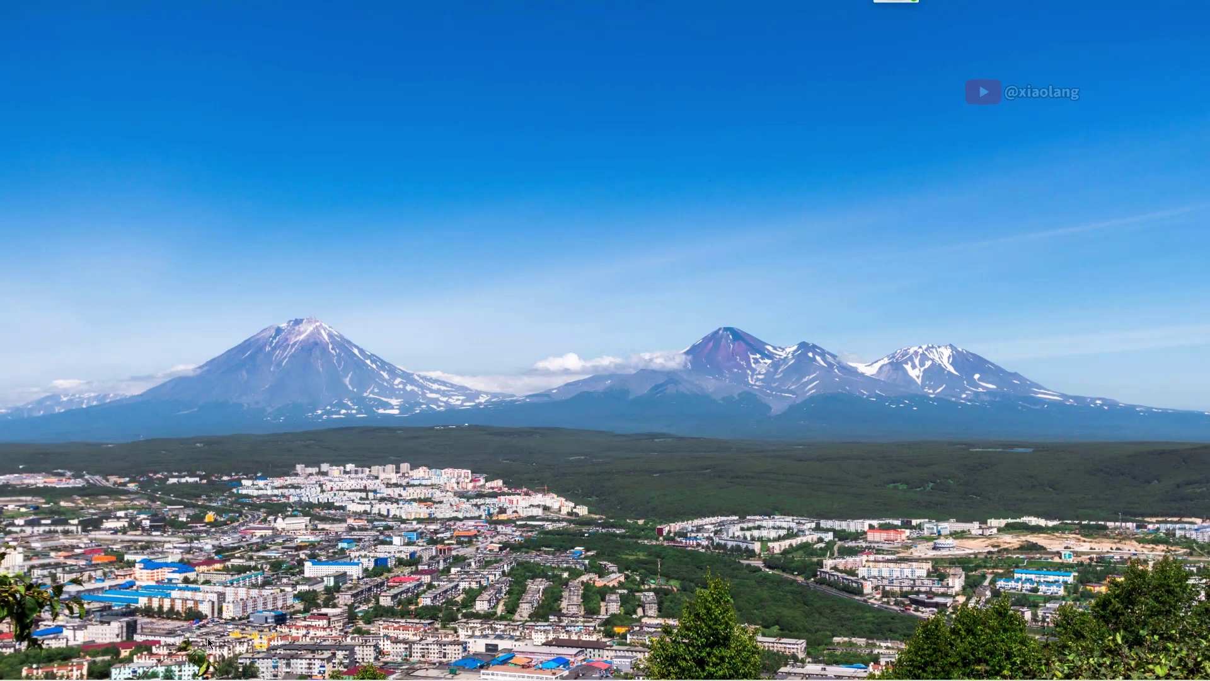
click(114, 671)
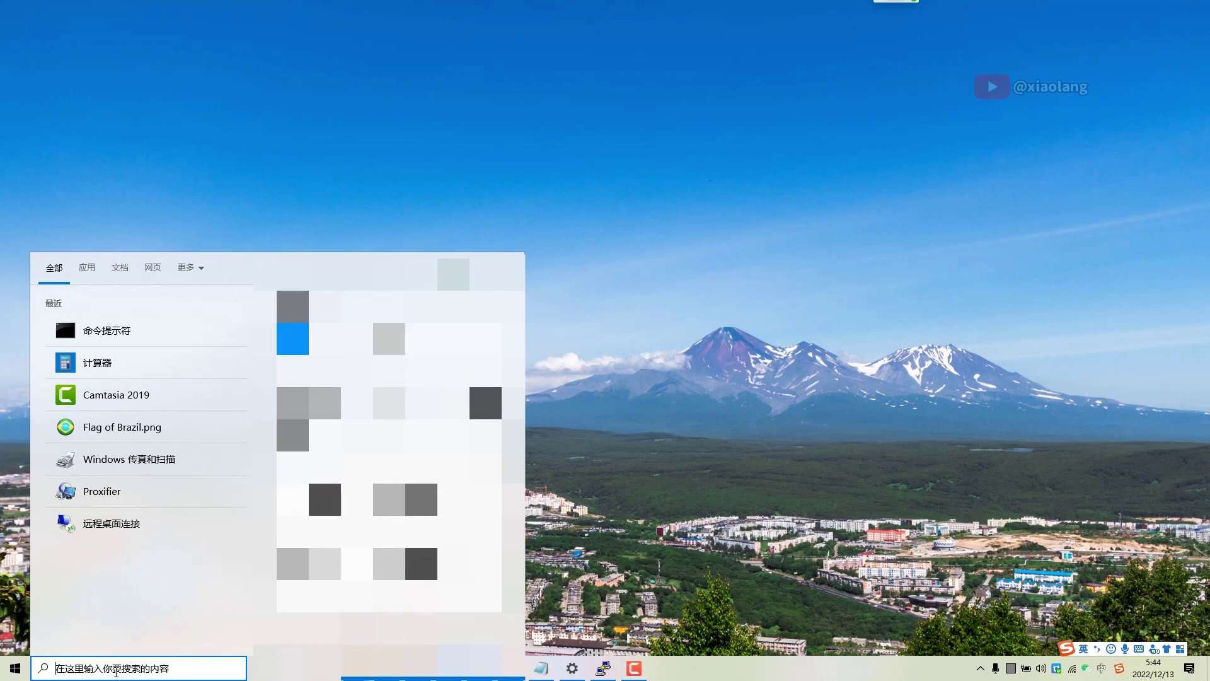
text(notepa)
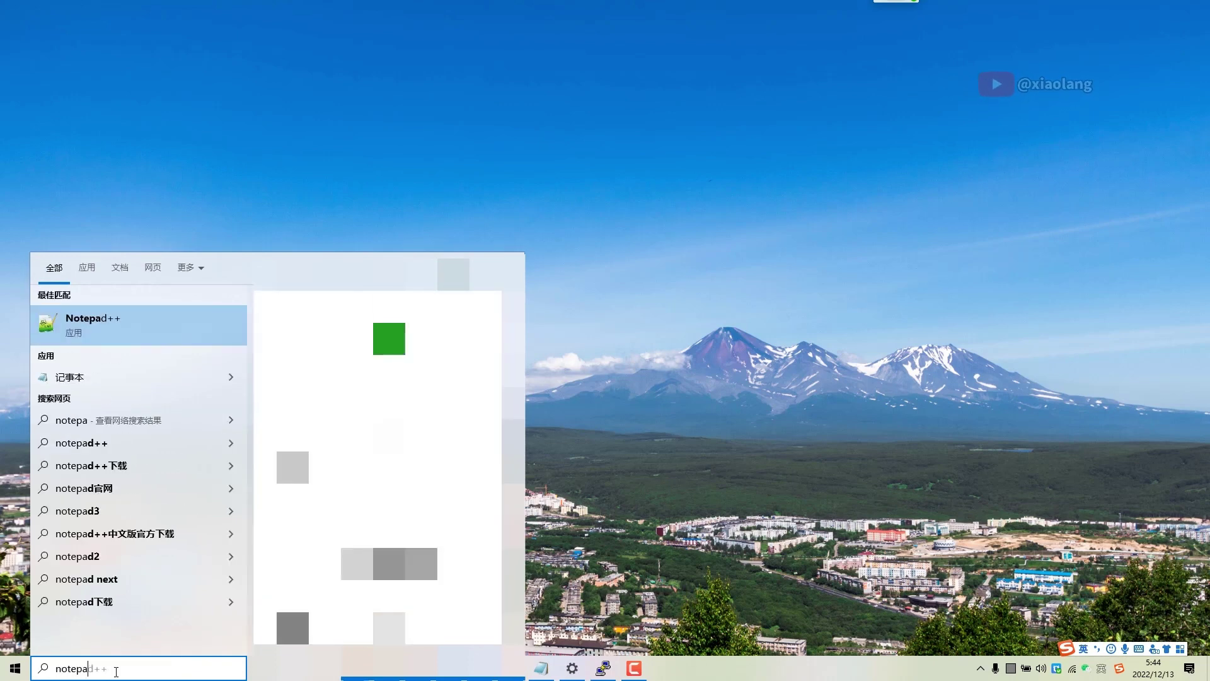
text(d)
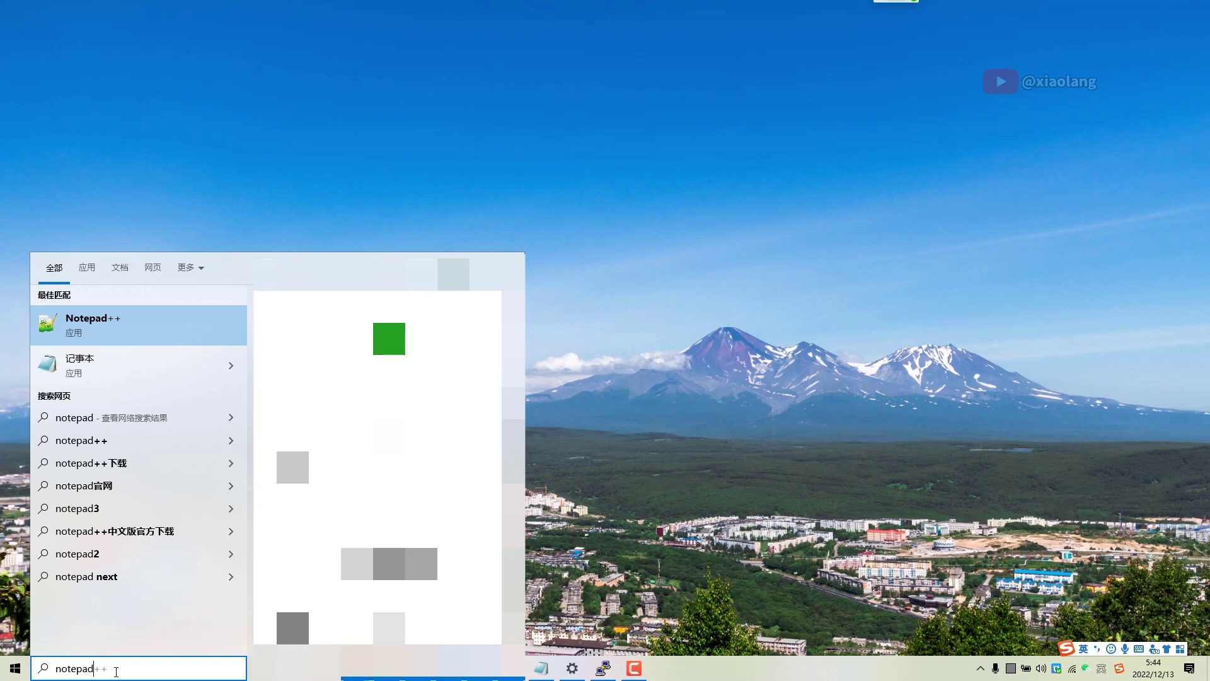
key(shift)
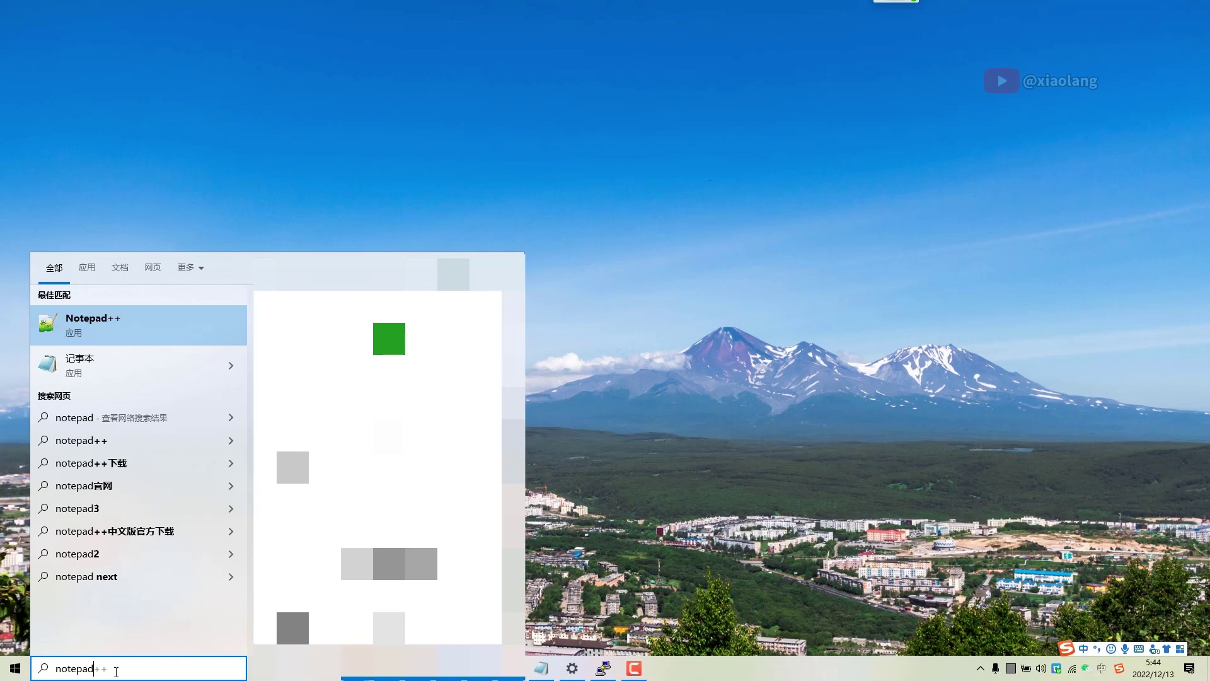
right_click(89, 362)
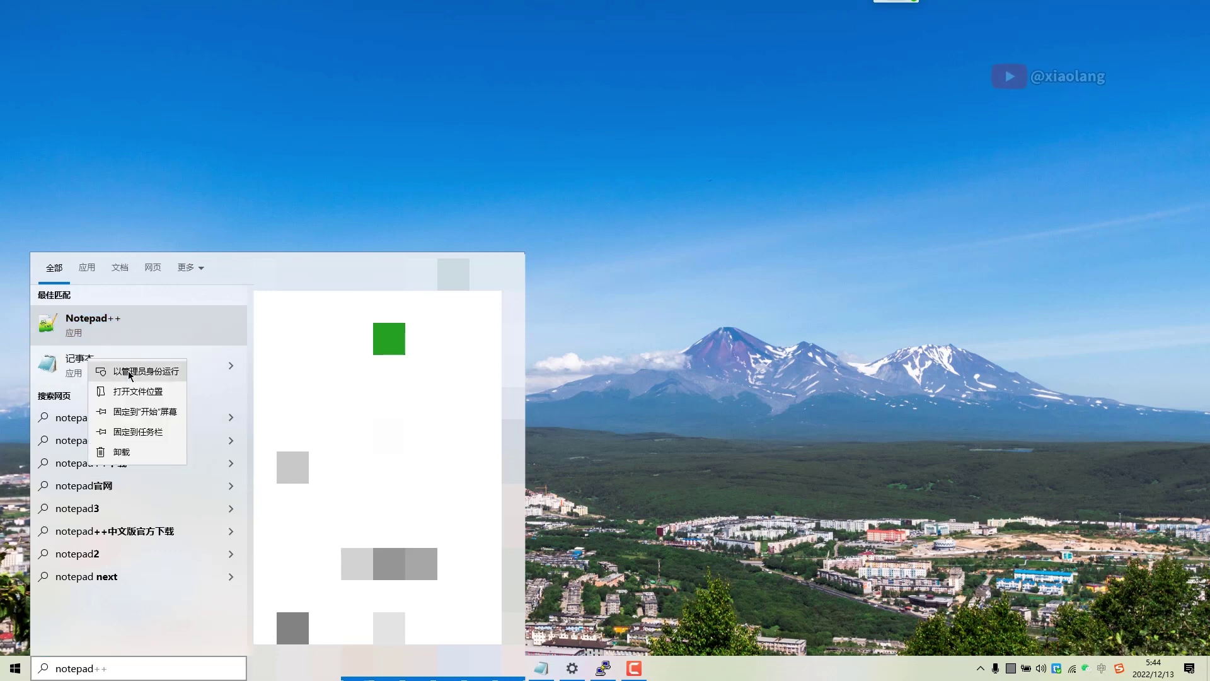
key(Escape)
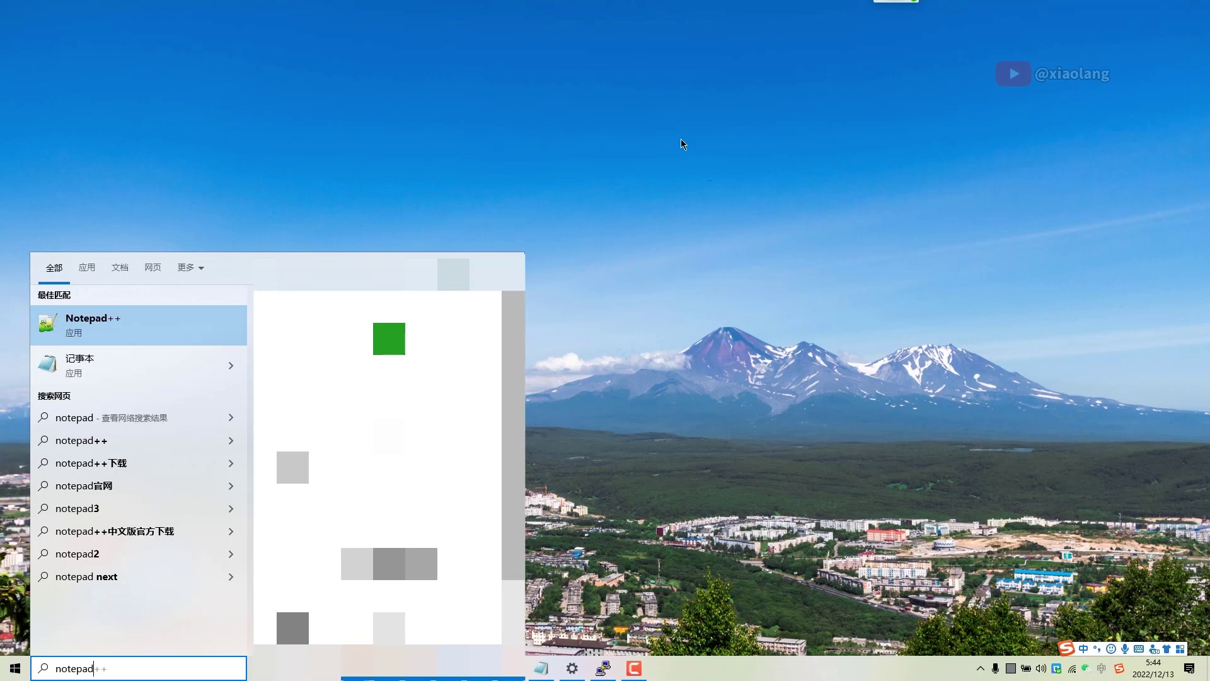
key(Down)
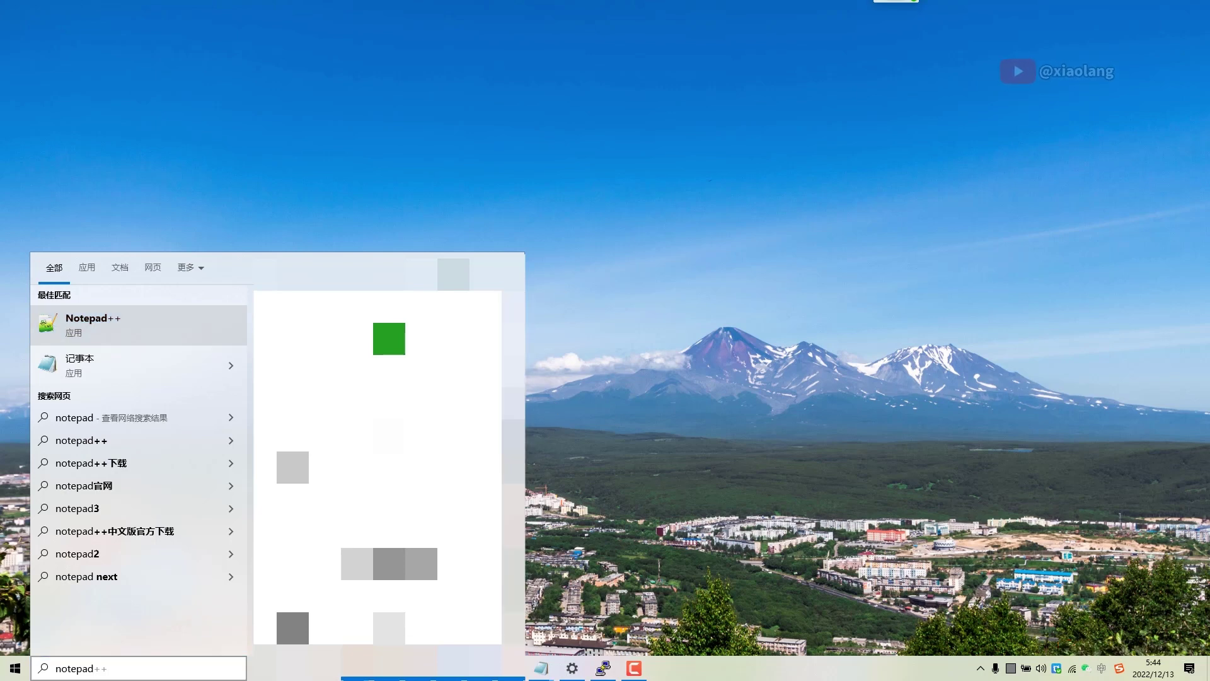
key(Return)
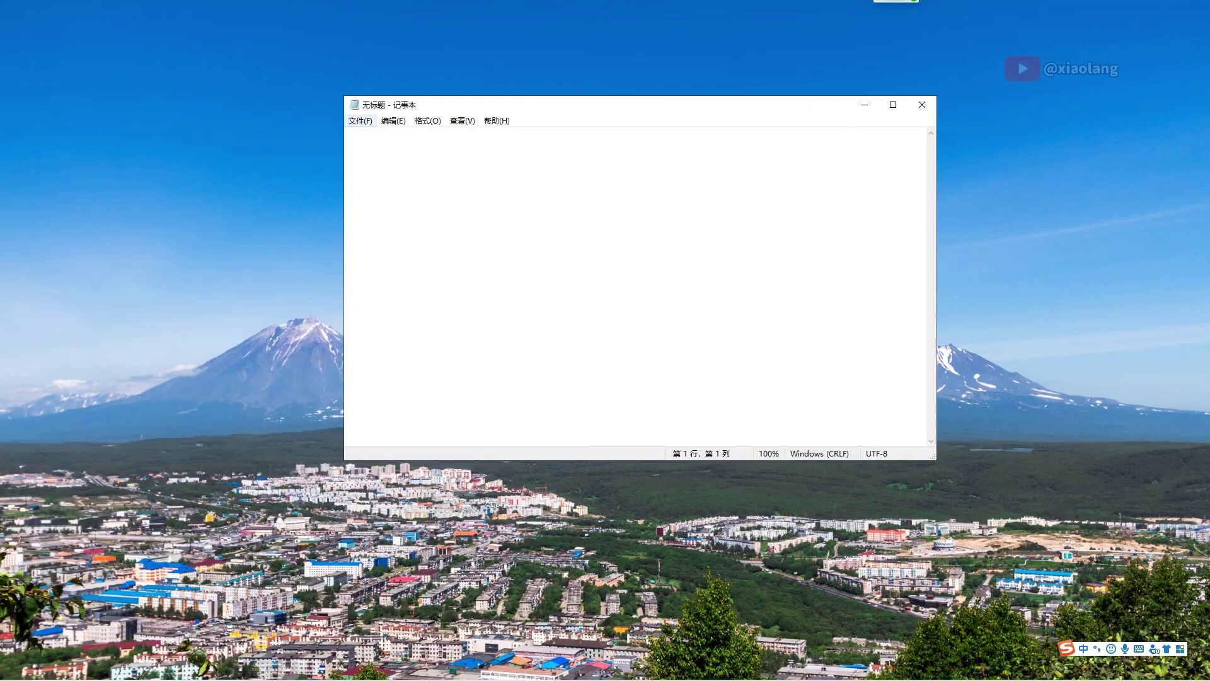
key(alt+f)
key(Down)
key(Down)
key(Return)
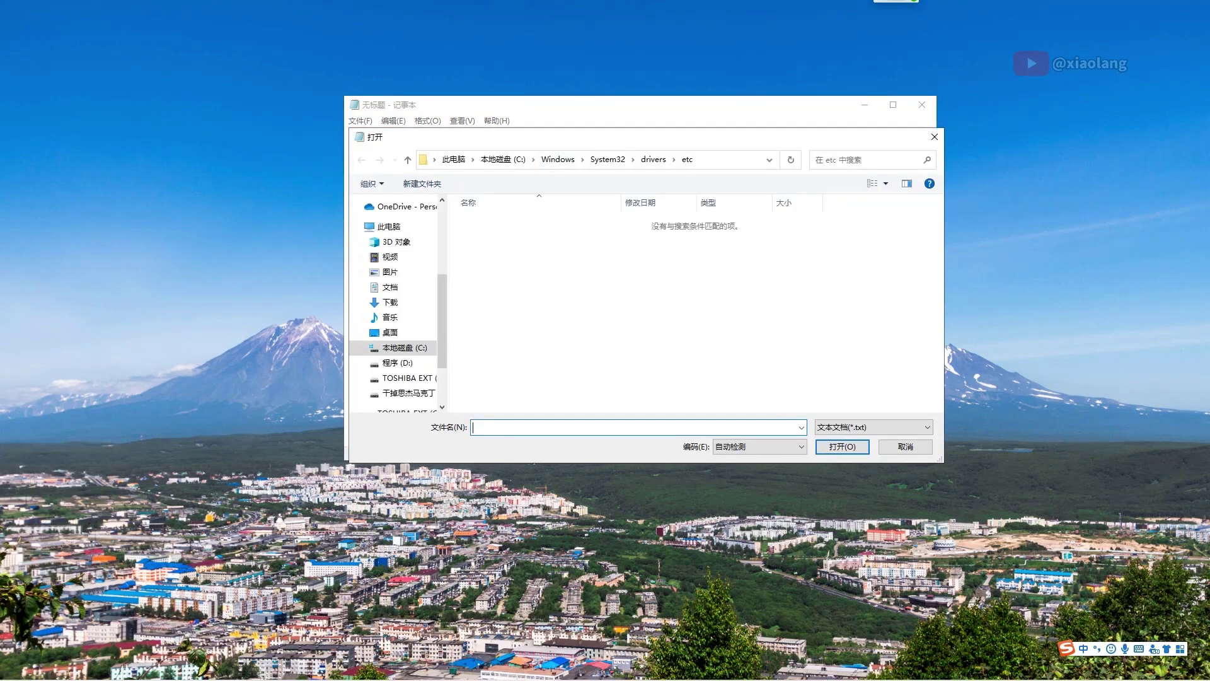
click(935, 137)
click(921, 105)
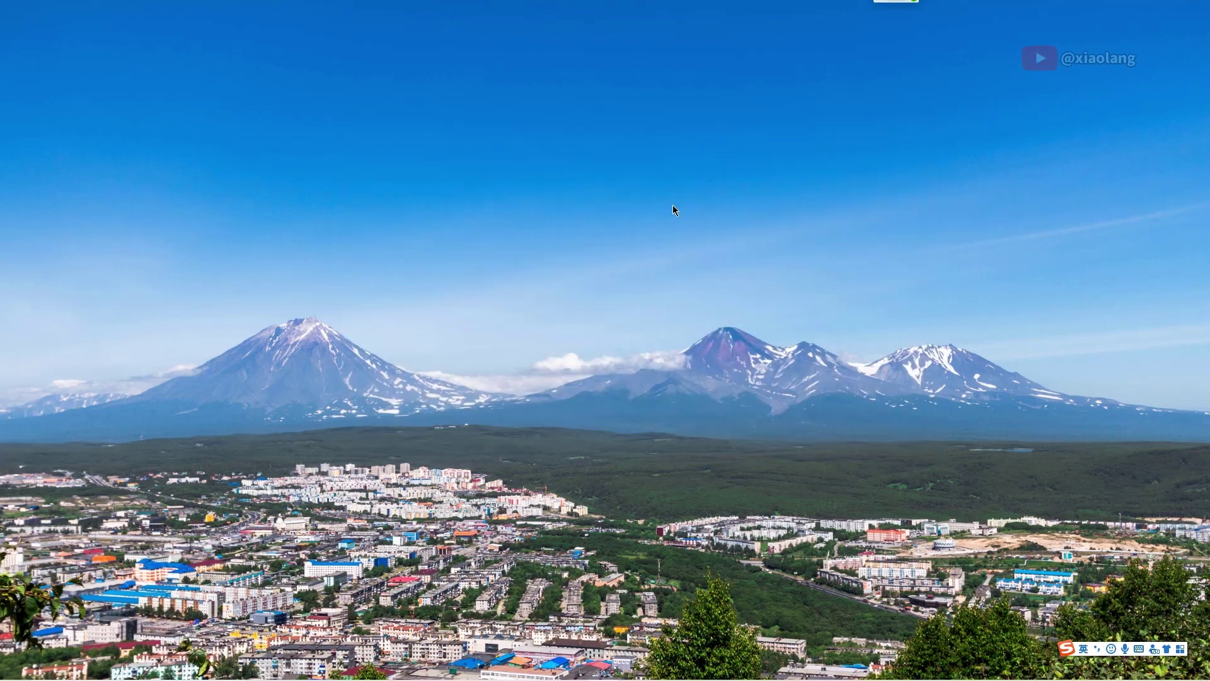
Launch 命令提示符 (Command Prompt) from Start search as administrator.
key(super+s)
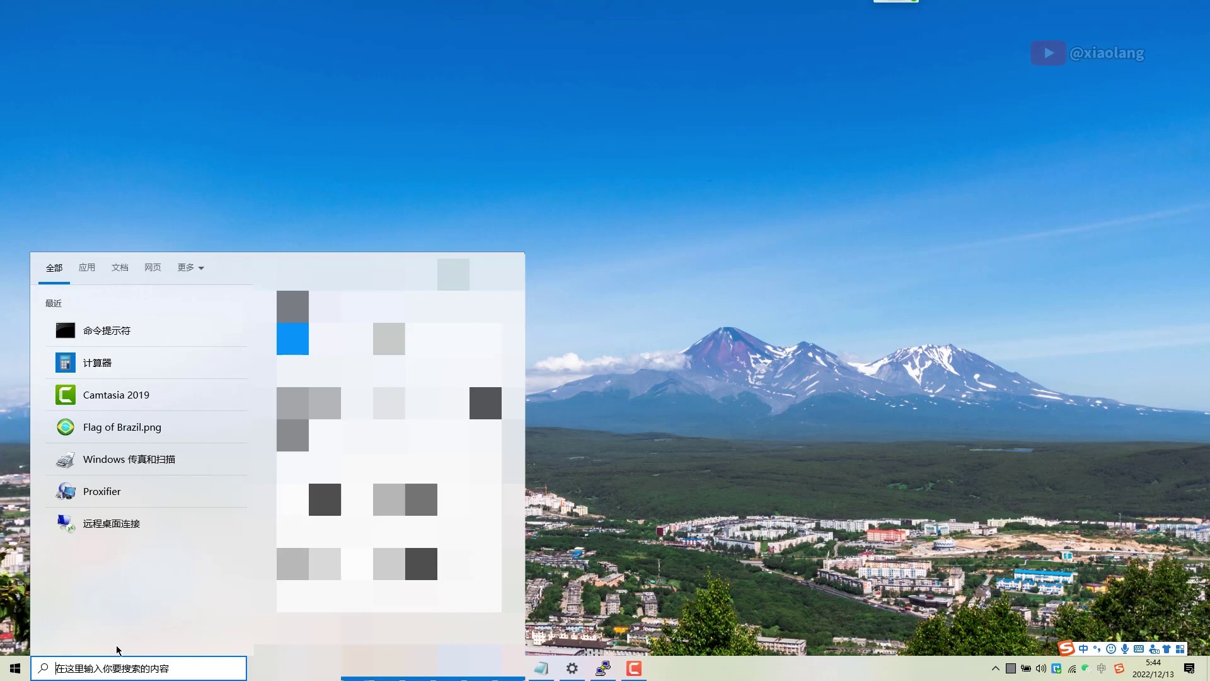
right_click(101, 333)
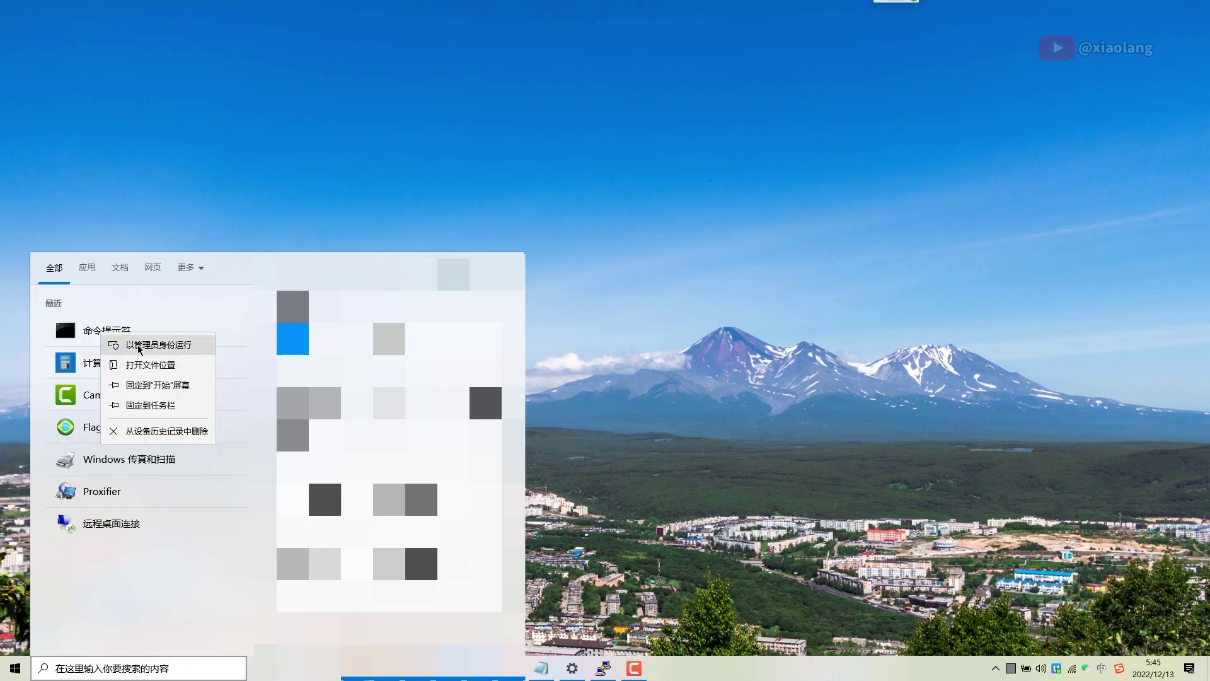
click(139, 349)
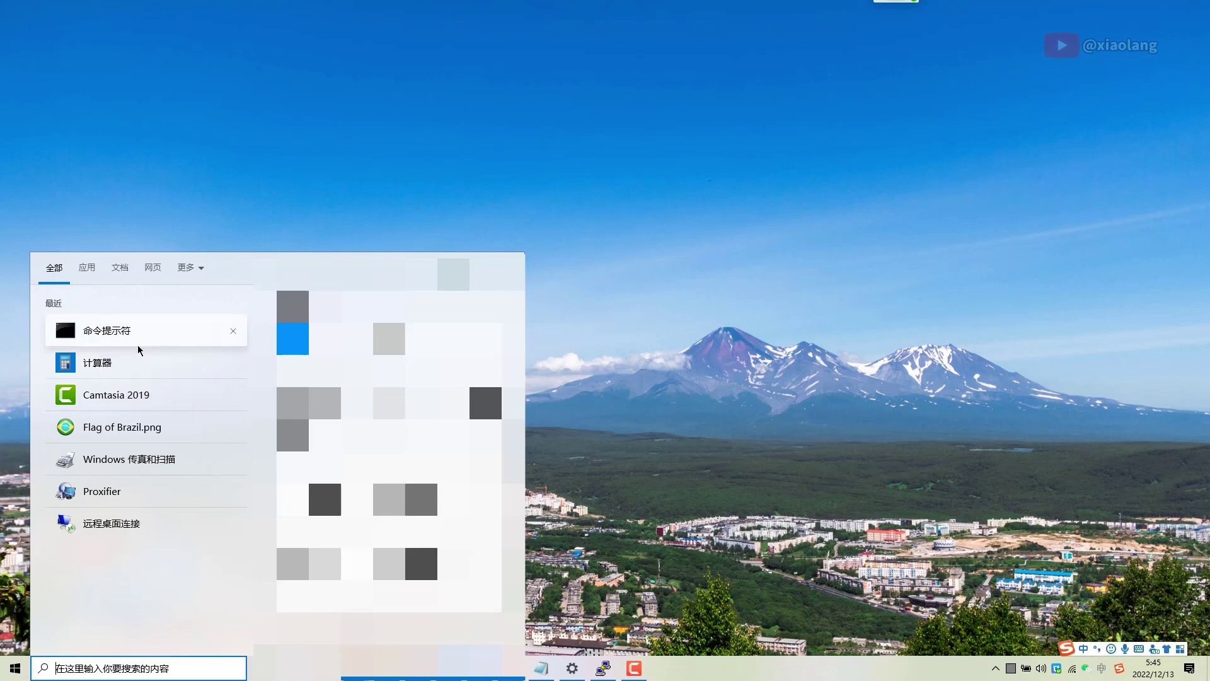
Run ipconfig /flushdns in the administrator console, then close the console.
click(322, 172)
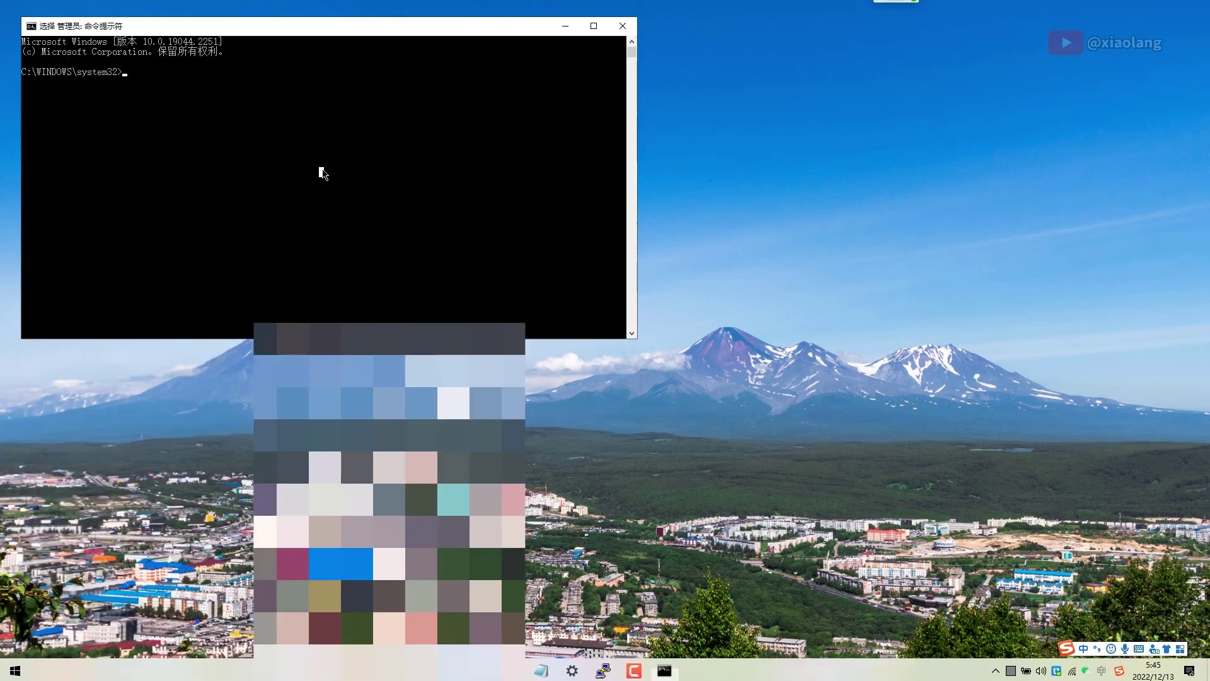
text(icp)
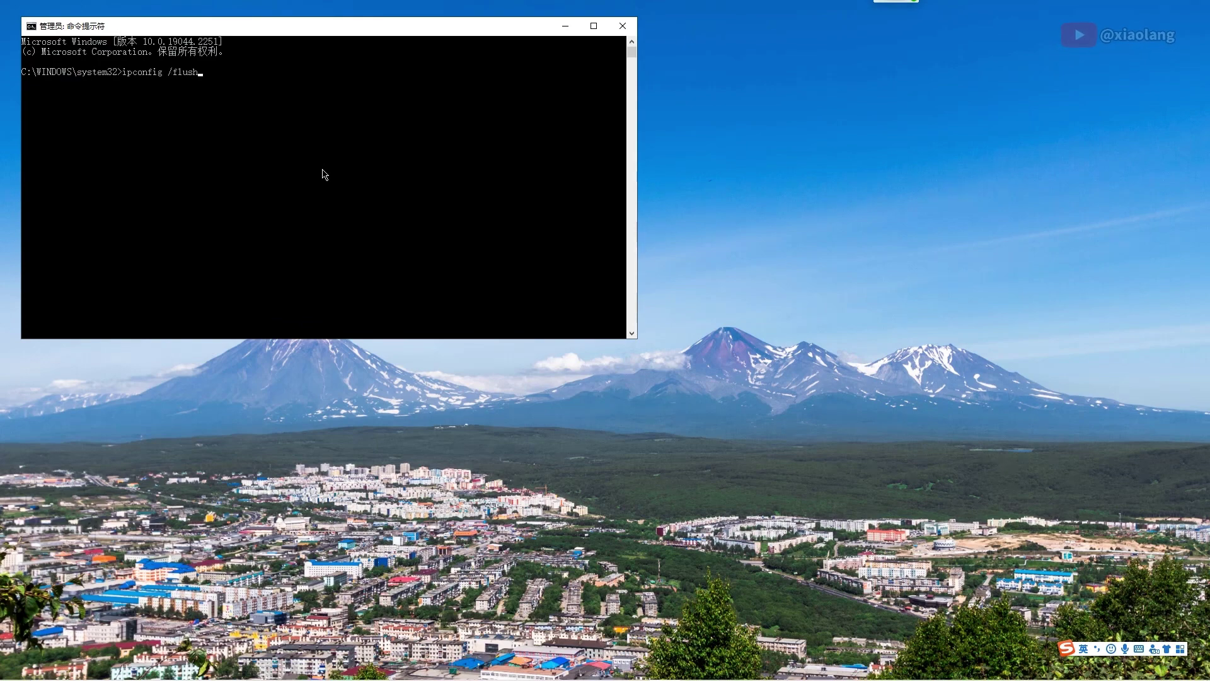
key(Return)
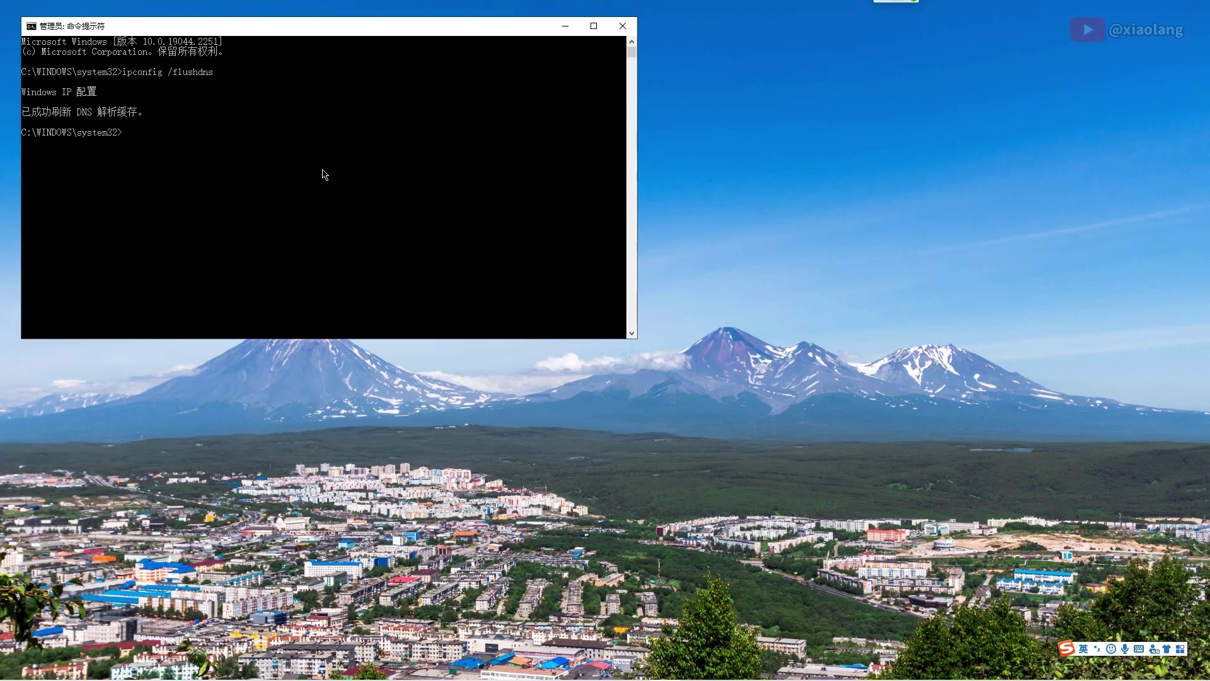
click(623, 26)
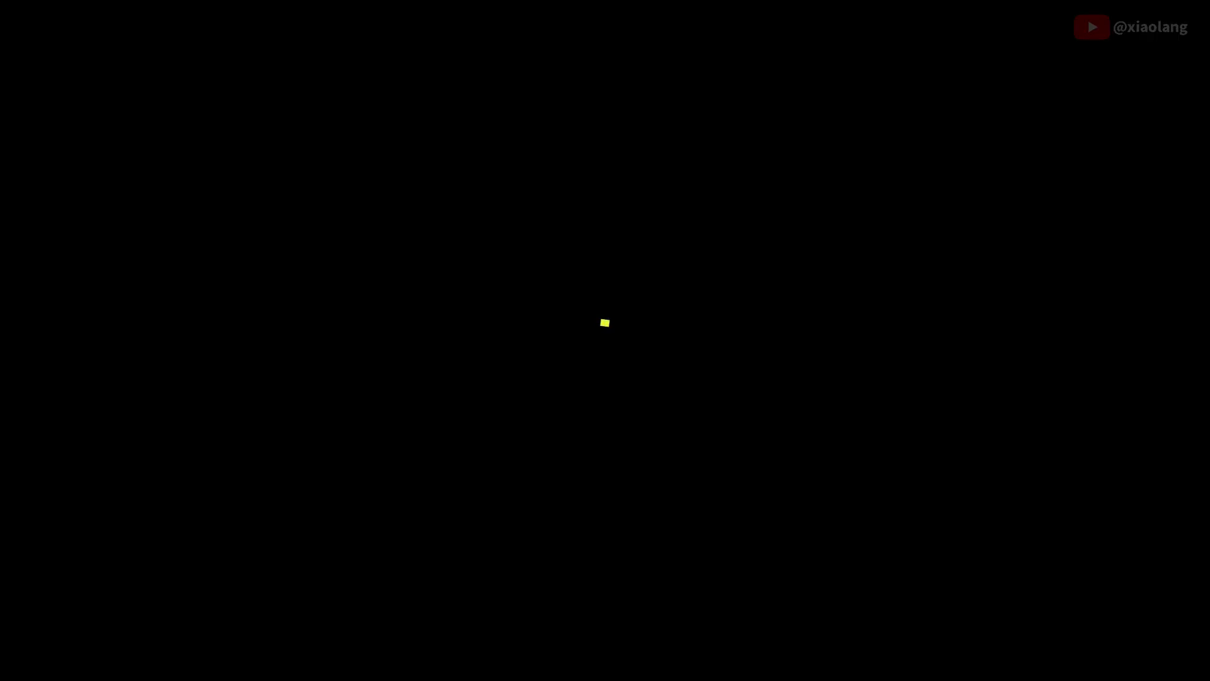